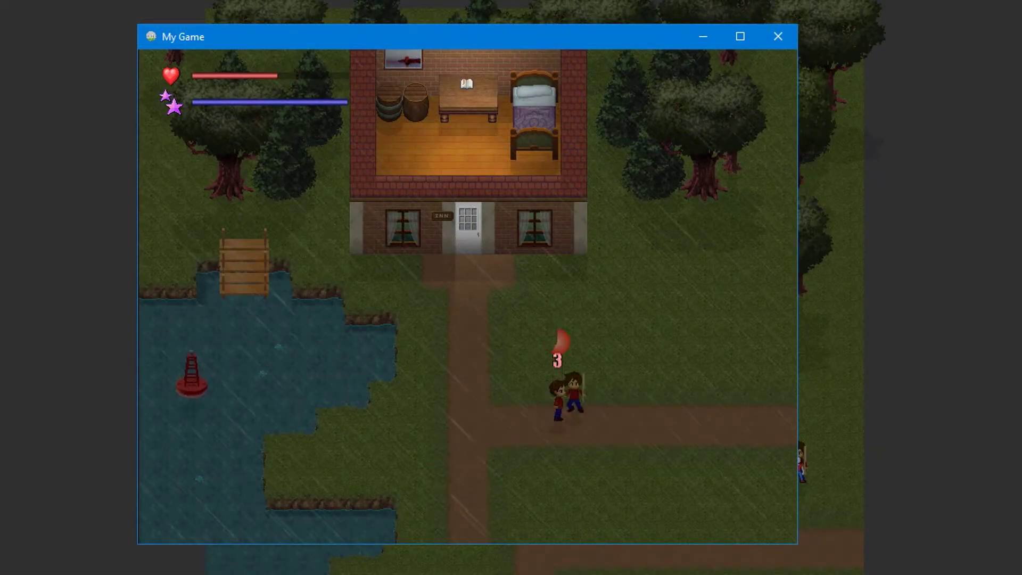
Step: Walk the player right and up into the other character, taking 3 damage
key("Right")
key("Up")
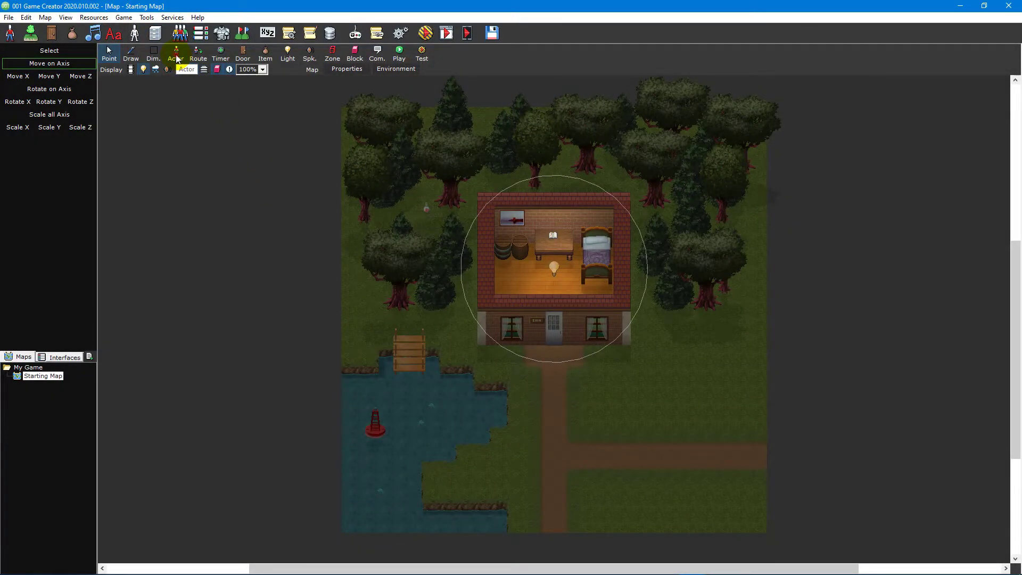
Step: Place an actor on the grass below the inn and browse Bat, Cockroach and Crab templates before returning to Actor
left_click(176, 55)
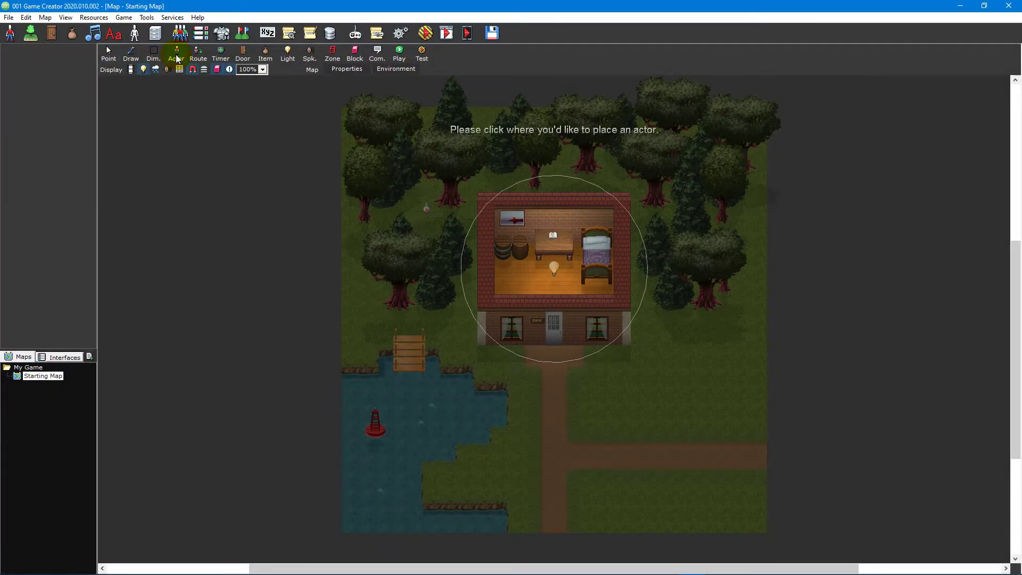
left_click(632, 408)
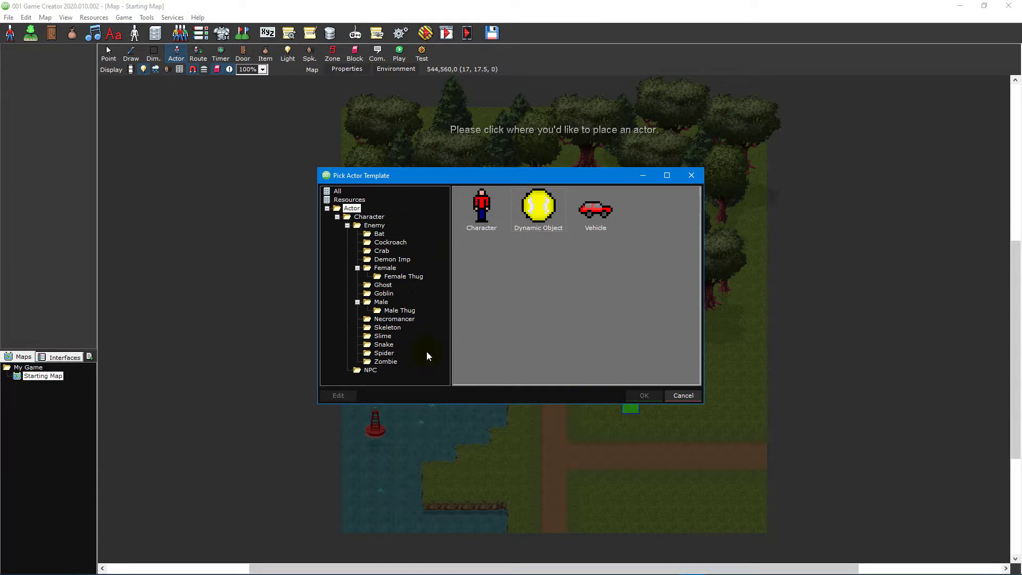
left_click(379, 234)
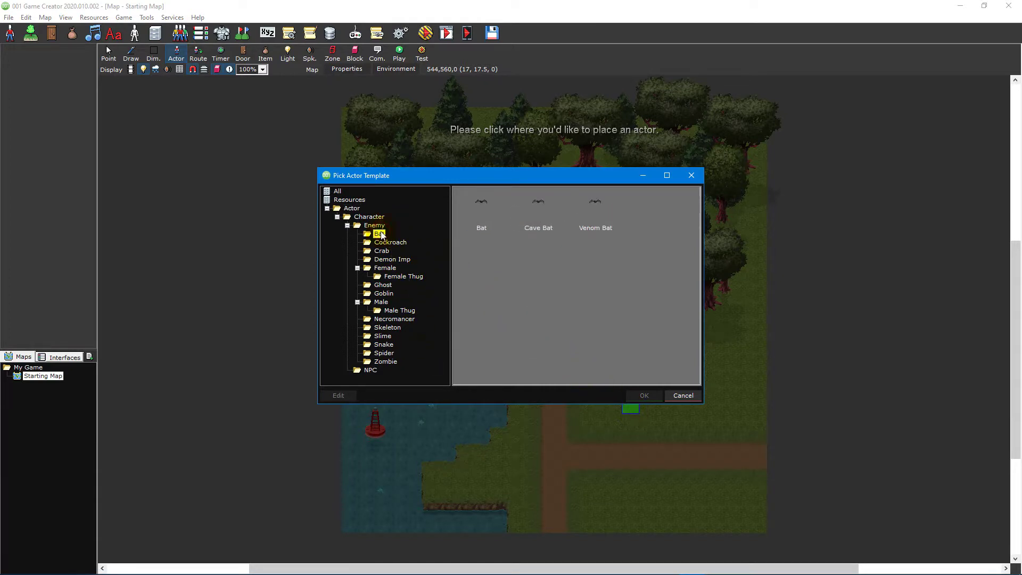
left_click(384, 243)
left_click(381, 252)
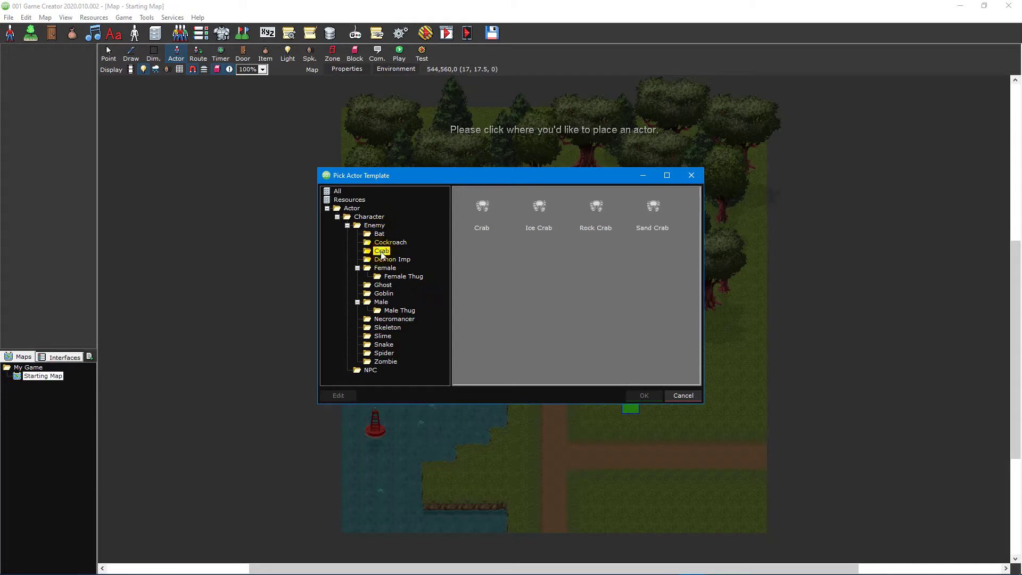
left_click(357, 209)
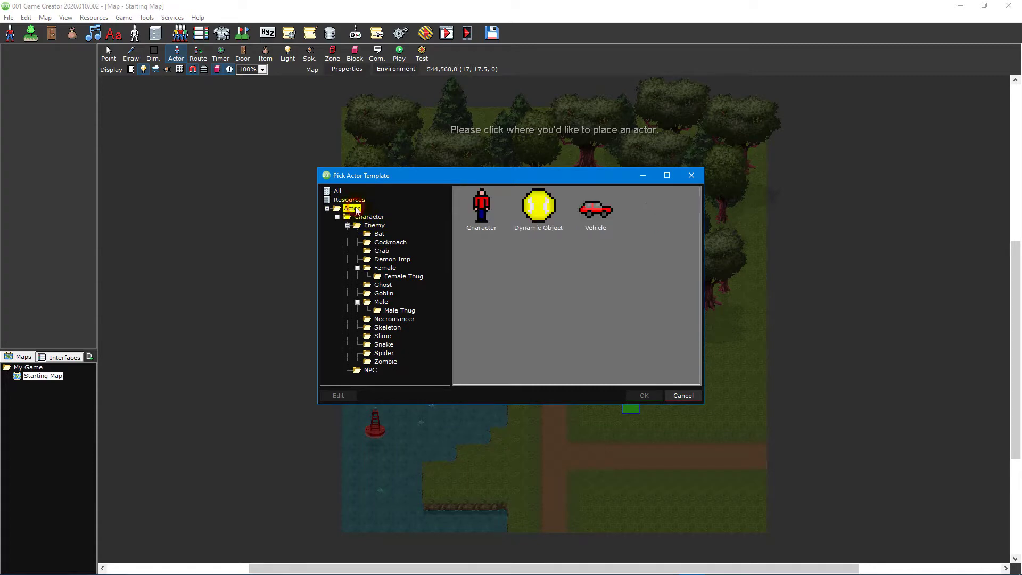
Step: Create the actor from the Character template and enable Generic Artificial Intelligence
double_click(470, 209)
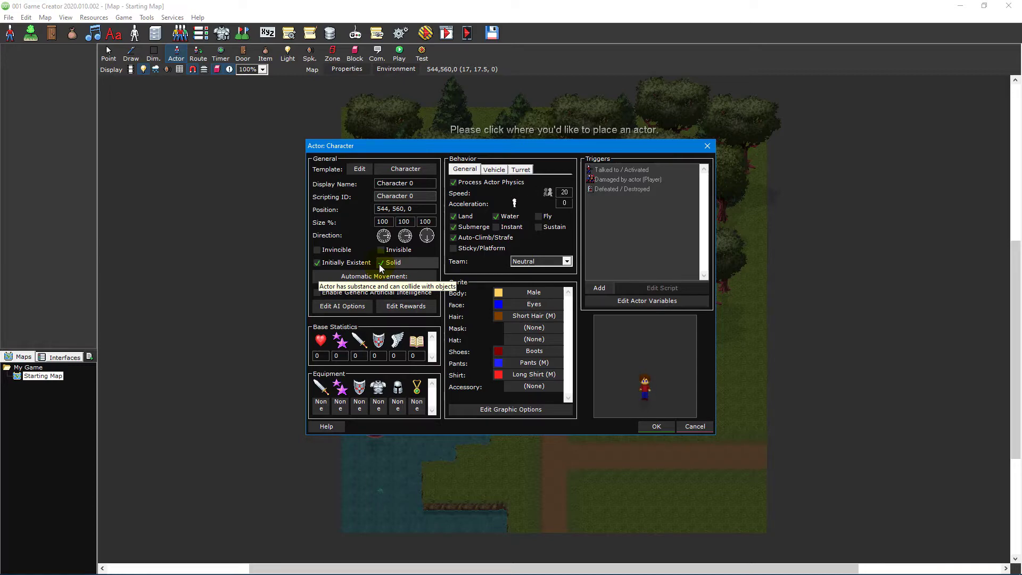
left_click(430, 277)
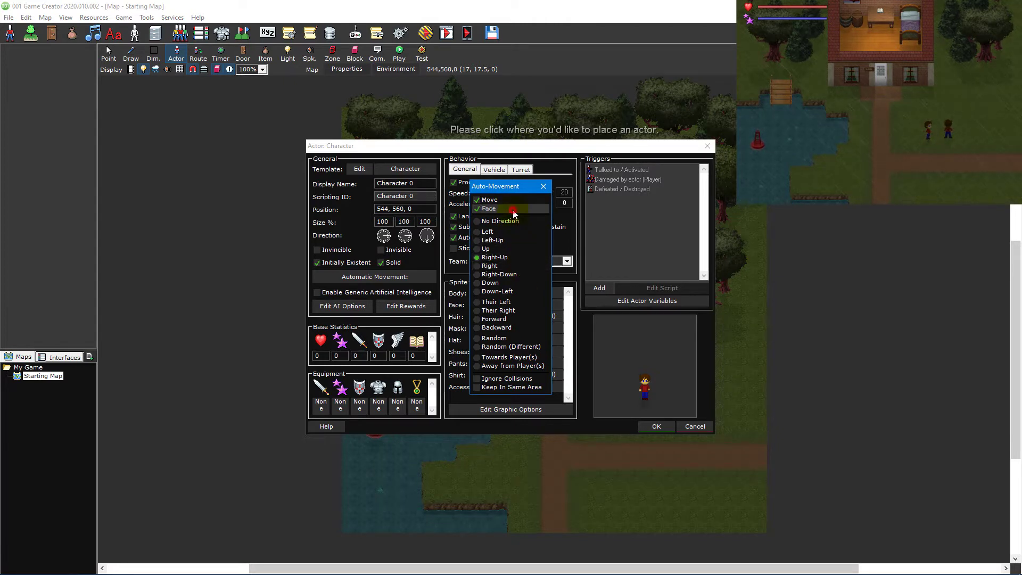
left_click(543, 186)
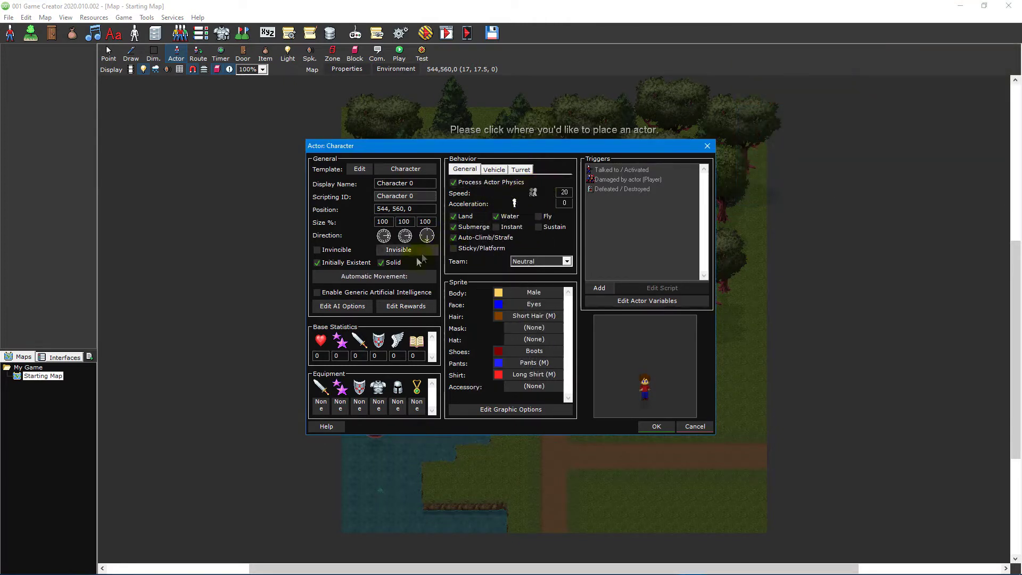
left_click(377, 293)
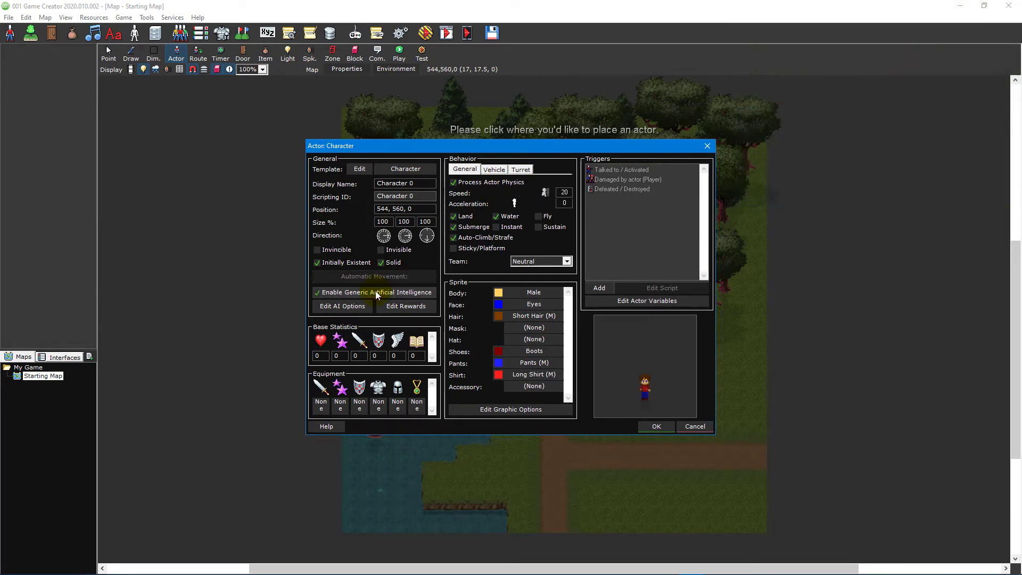
left_click(366, 306)
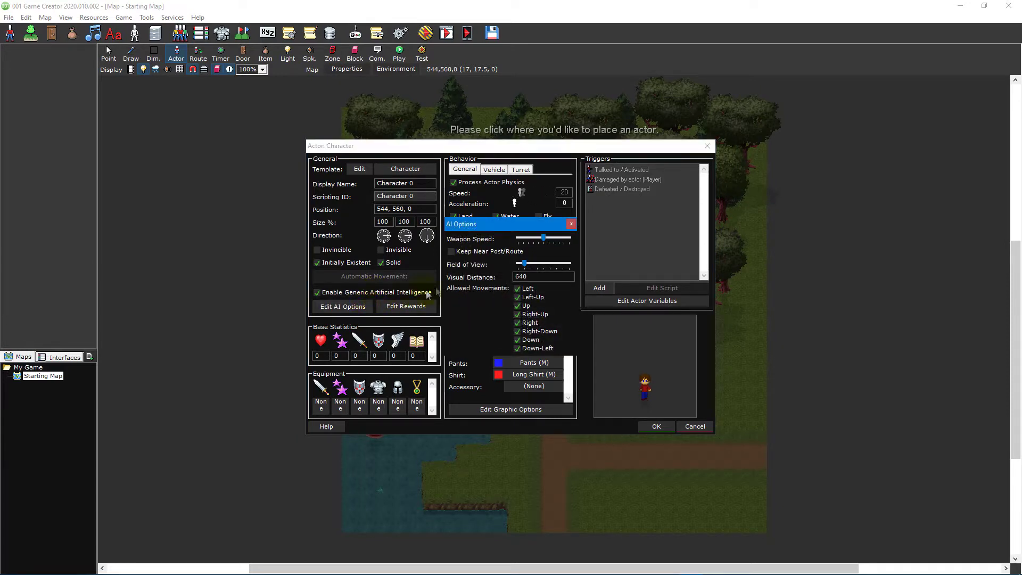
left_click(544, 237)
left_click(525, 262)
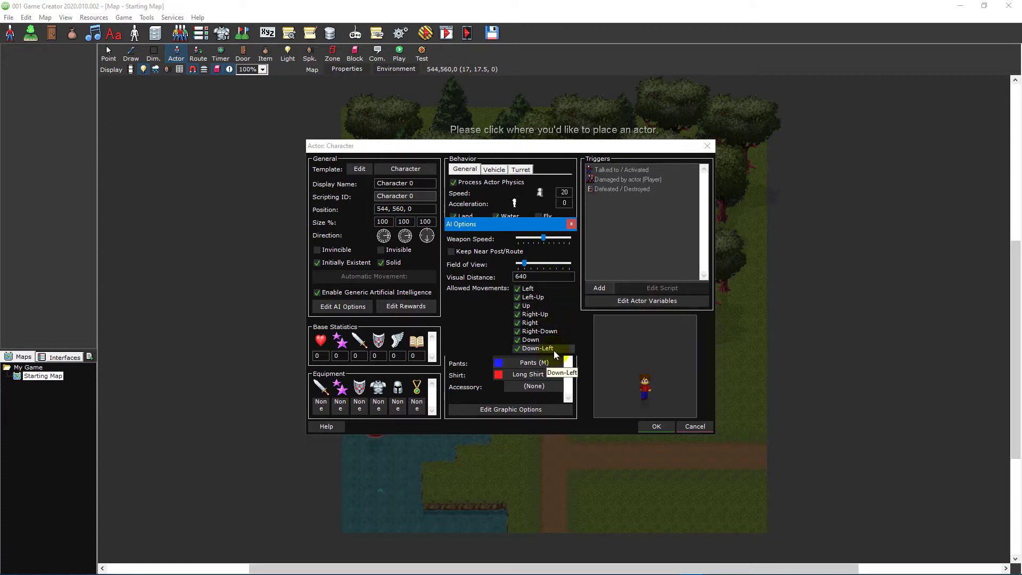
left_click(430, 309)
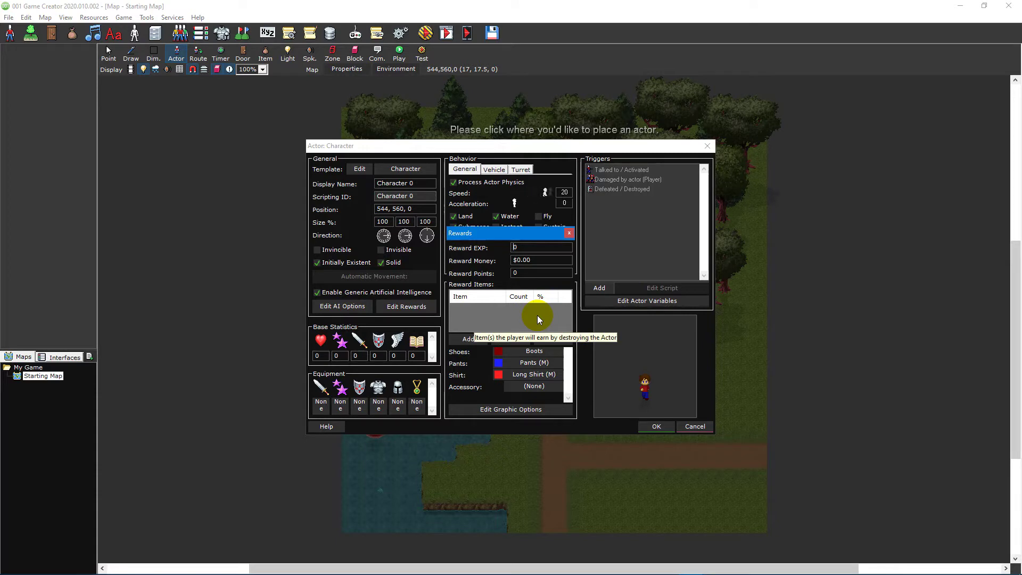
left_click(569, 233)
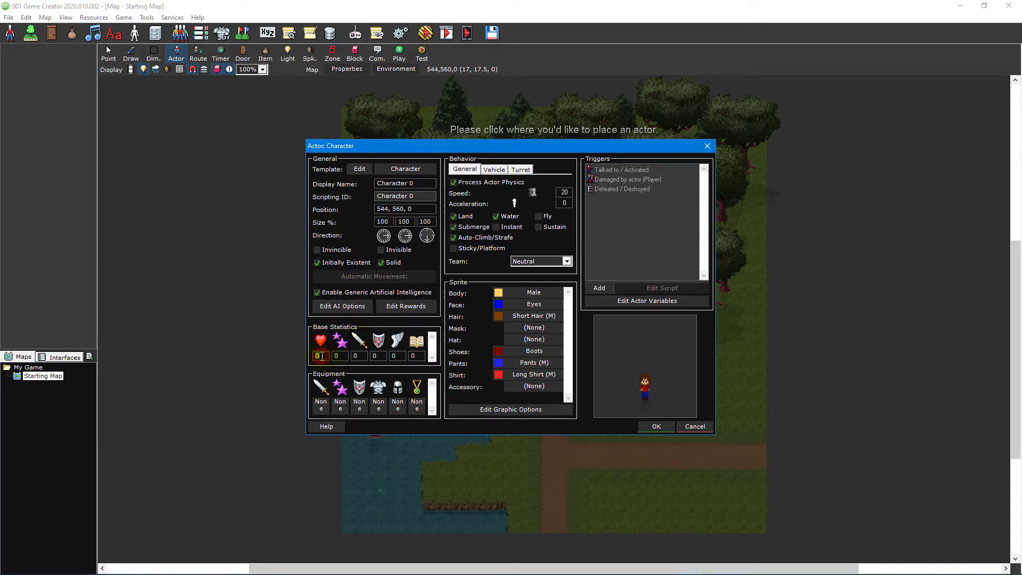
Step: Equip the character with the Melee Baseball Bat in its first slot, leaving HP at 0
double_click(321, 355)
type("100")
left_click(321, 394)
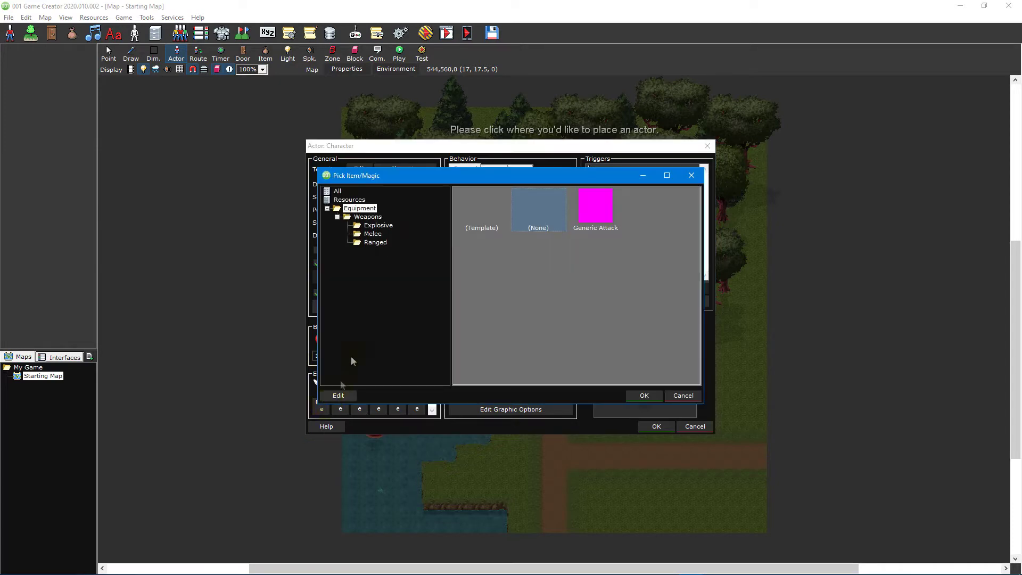
left_click(372, 234)
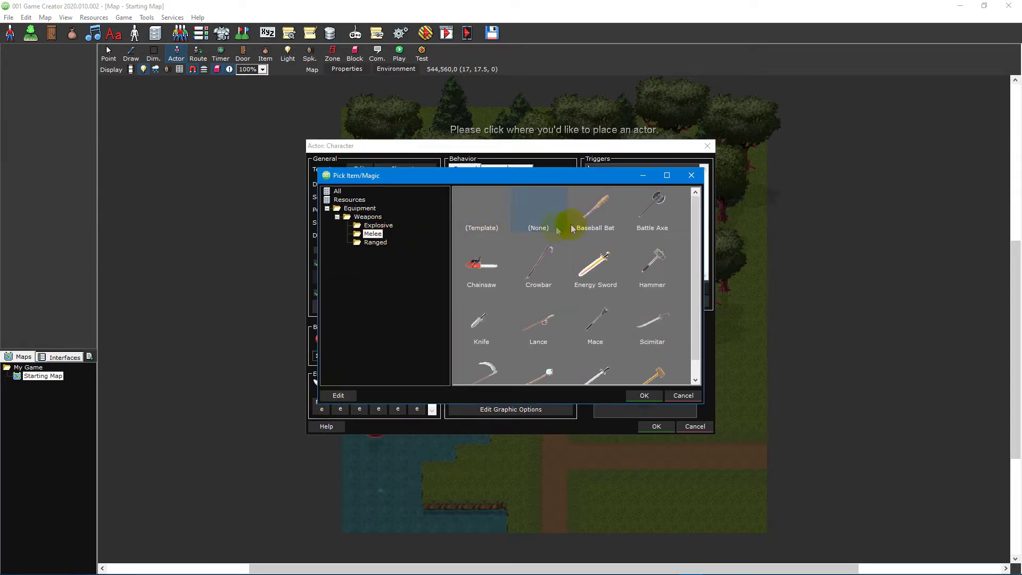
double_click(594, 221)
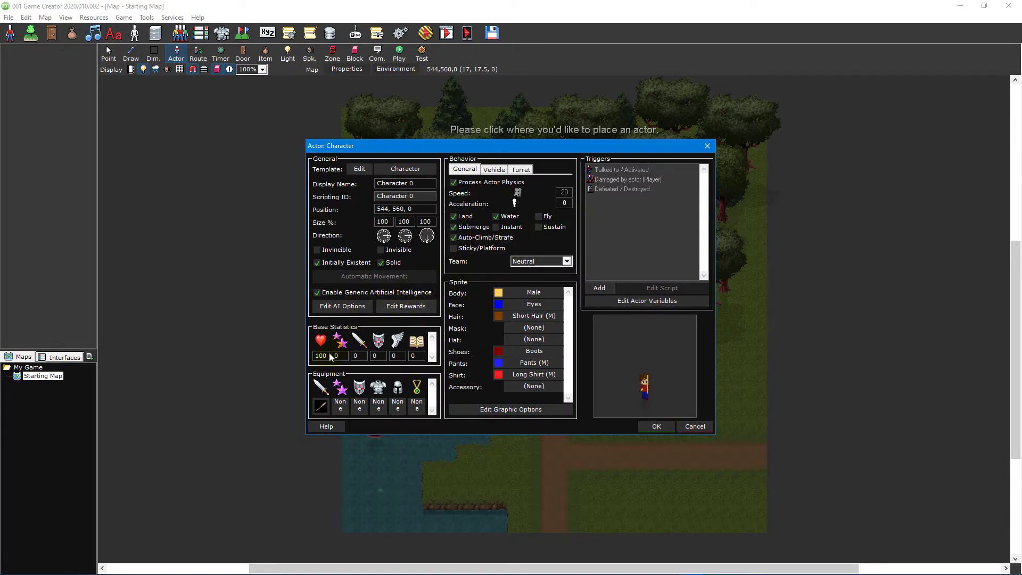
left_click_drag(326, 356, 305, 355)
type("0")
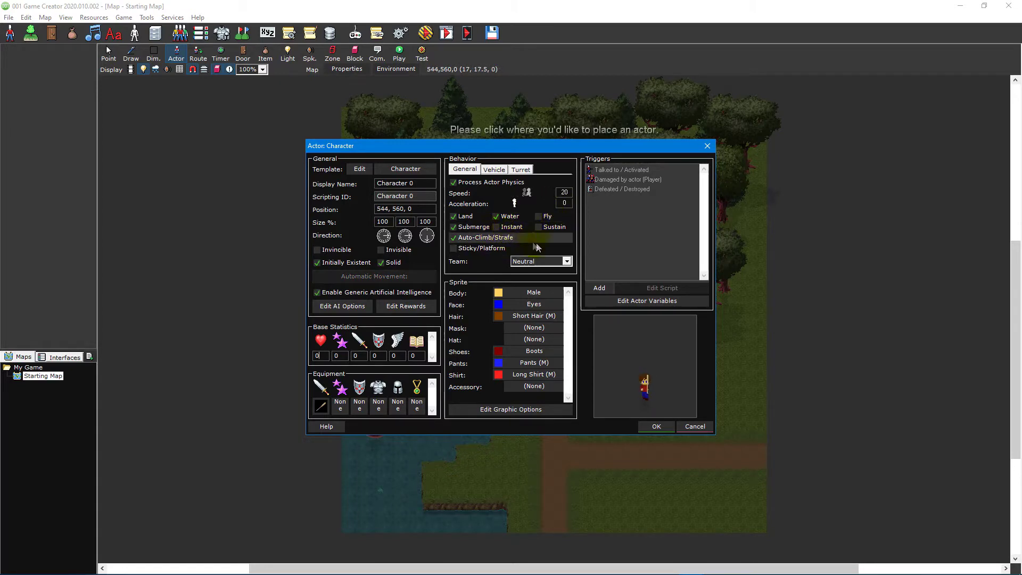
Step: Set the character's Team to Good and review its Vehicle and Turret behaviour settings
left_click(568, 262)
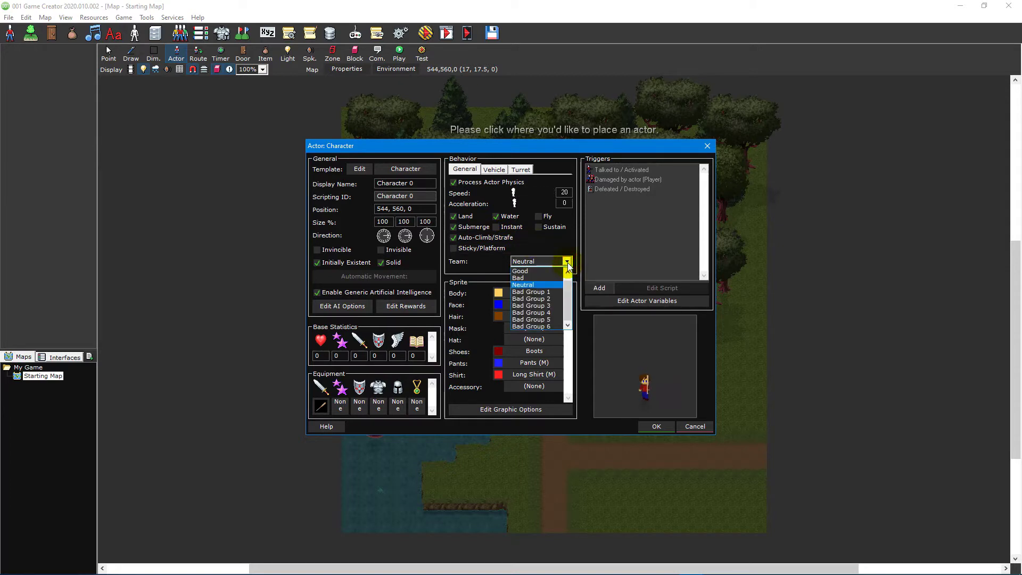
left_click(553, 271)
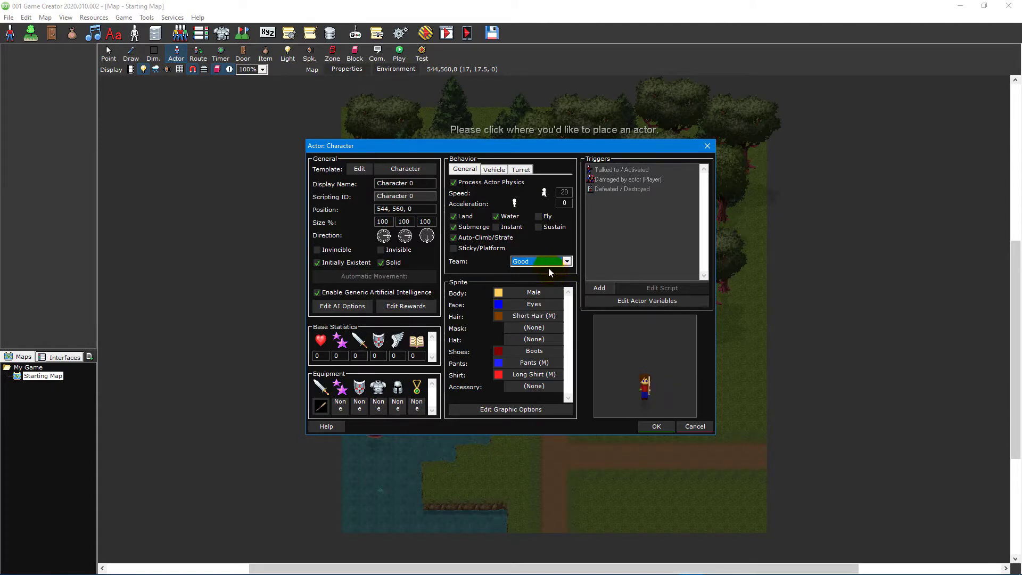
left_click(496, 169)
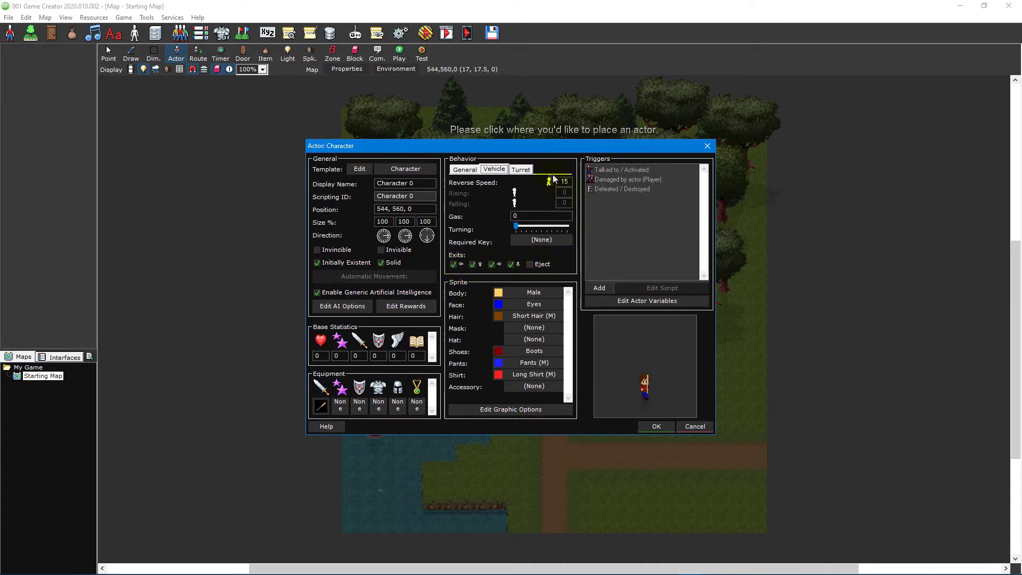
left_click(528, 170)
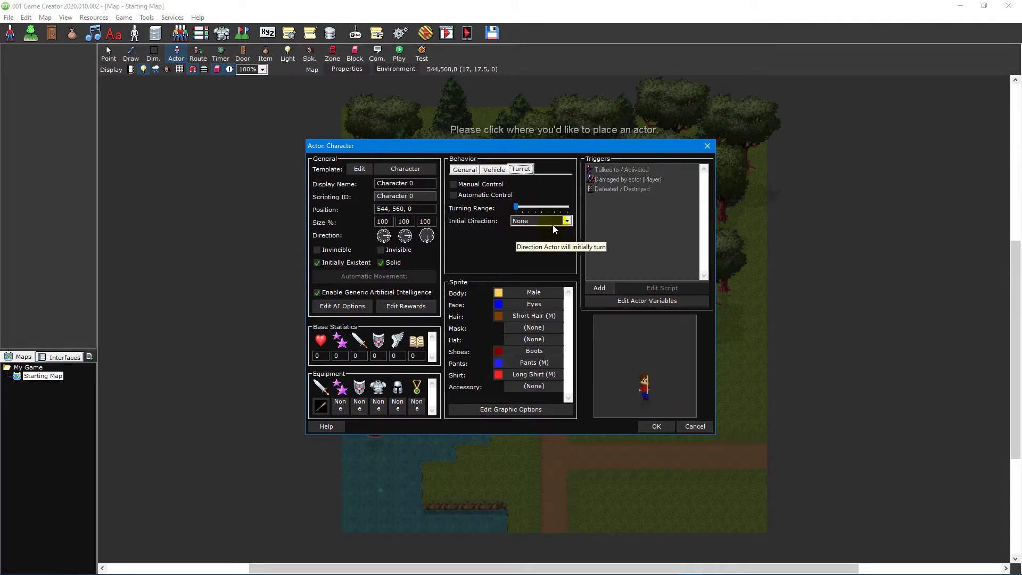
Step: Keep Male as the body sprite and set the character's face colour to dark brown
key("ctrl+Tab")
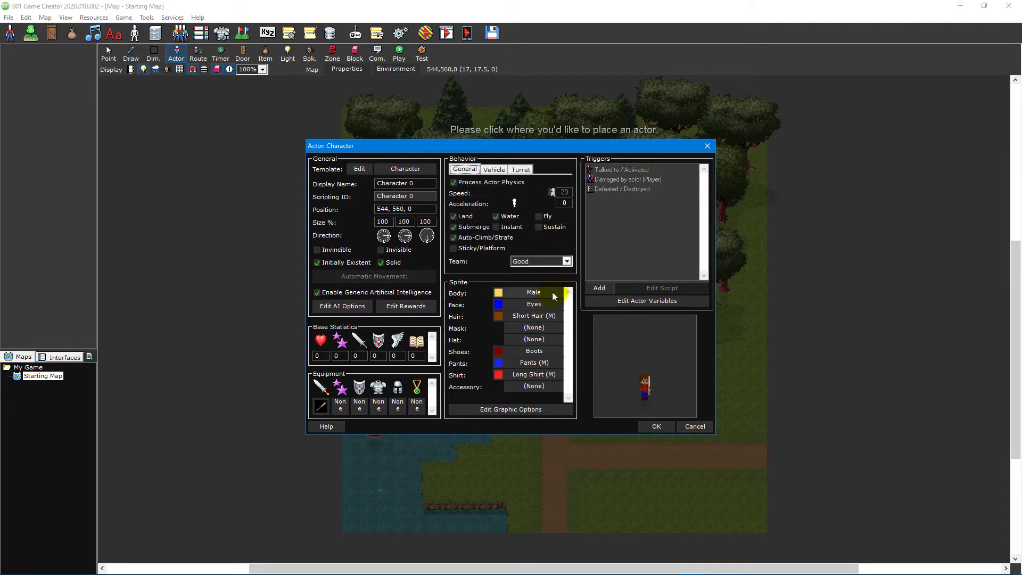
left_click(551, 293)
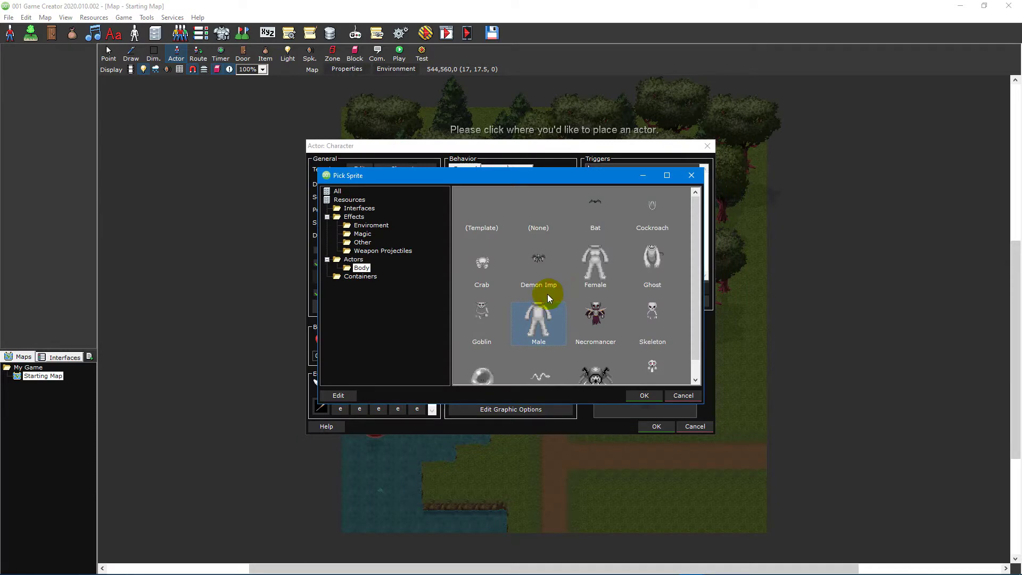
double_click(535, 330)
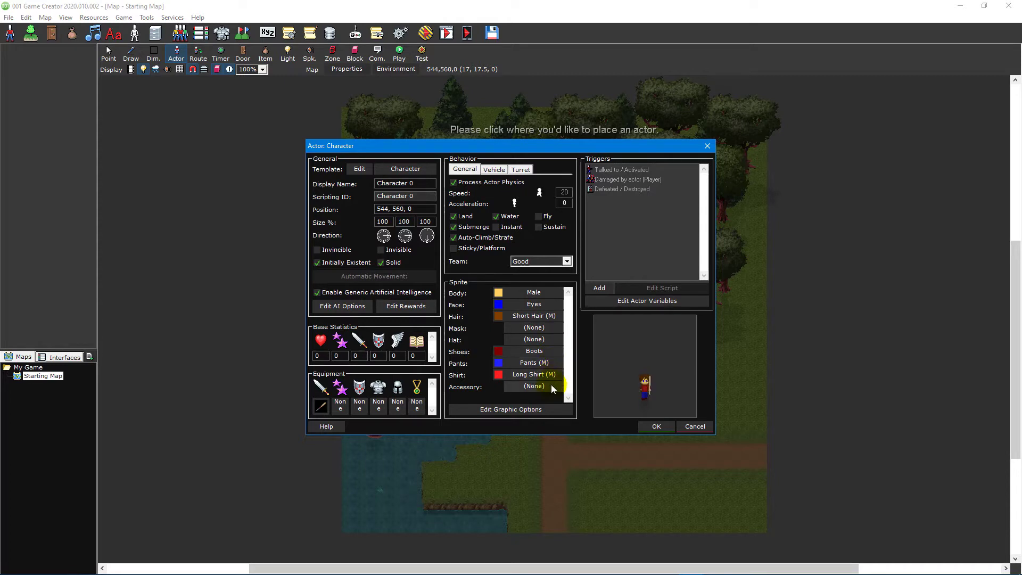
left_click(498, 304)
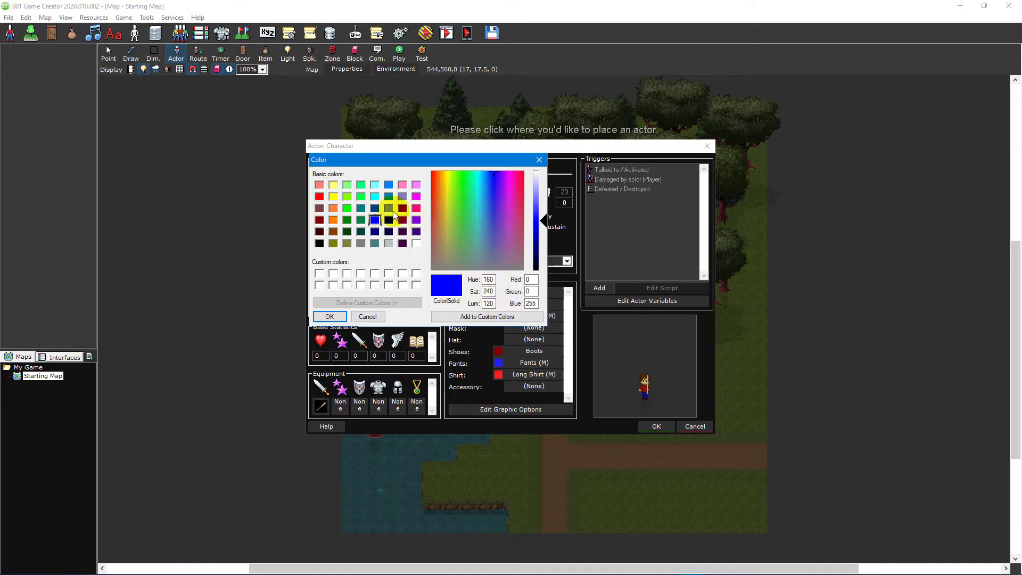
left_click(334, 231)
left_click(329, 316)
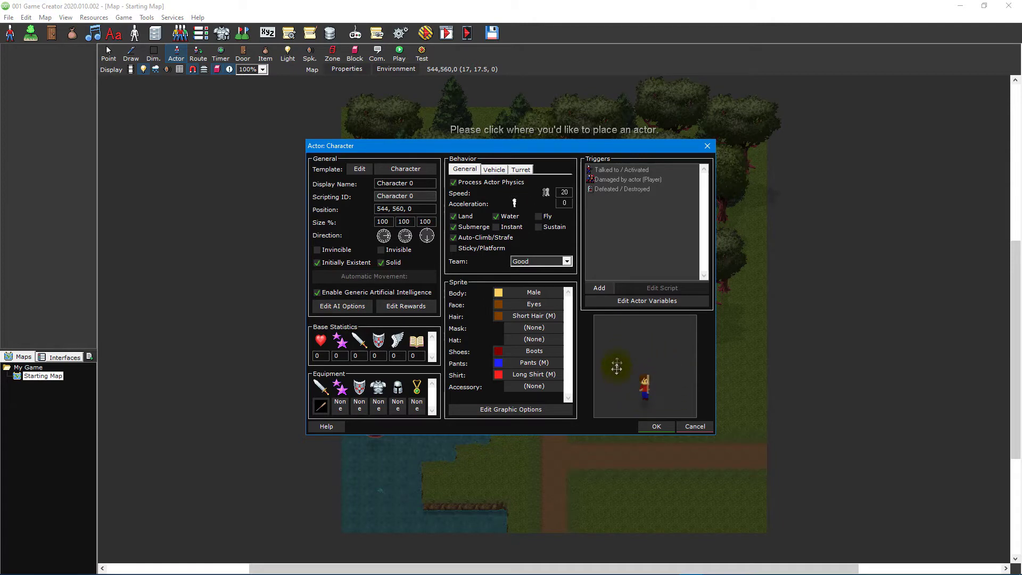
left_click(627, 388)
Step: Review the actor's graphic options, then confirm Character 0 onto the grass below the inn
left_click(564, 410)
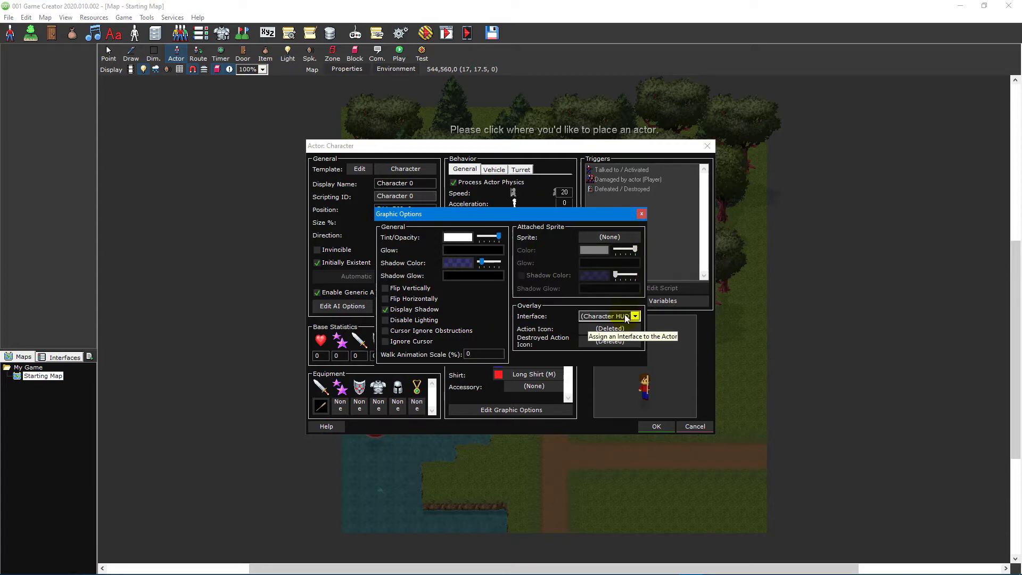
left_click(641, 214)
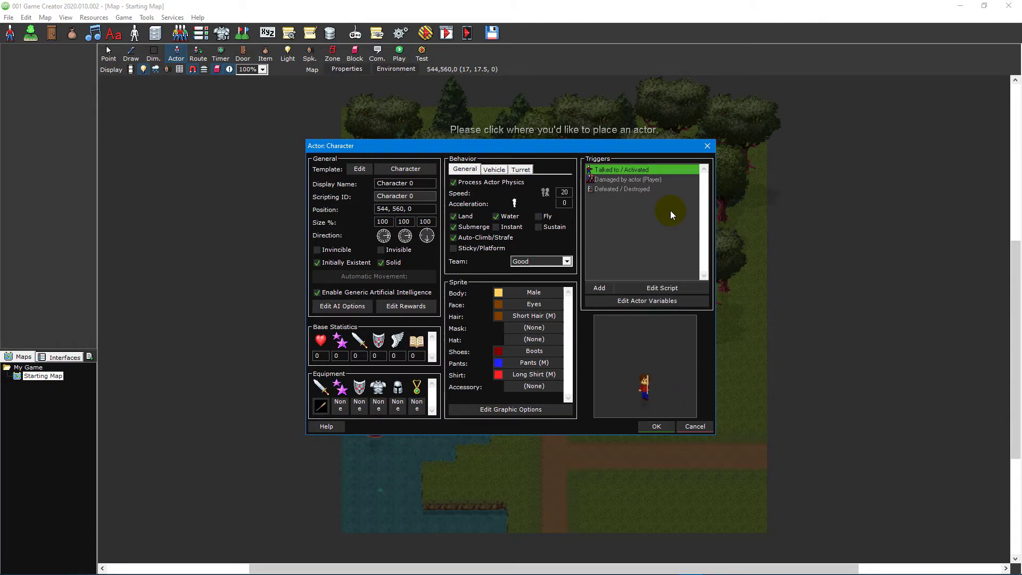
left_click(657, 426)
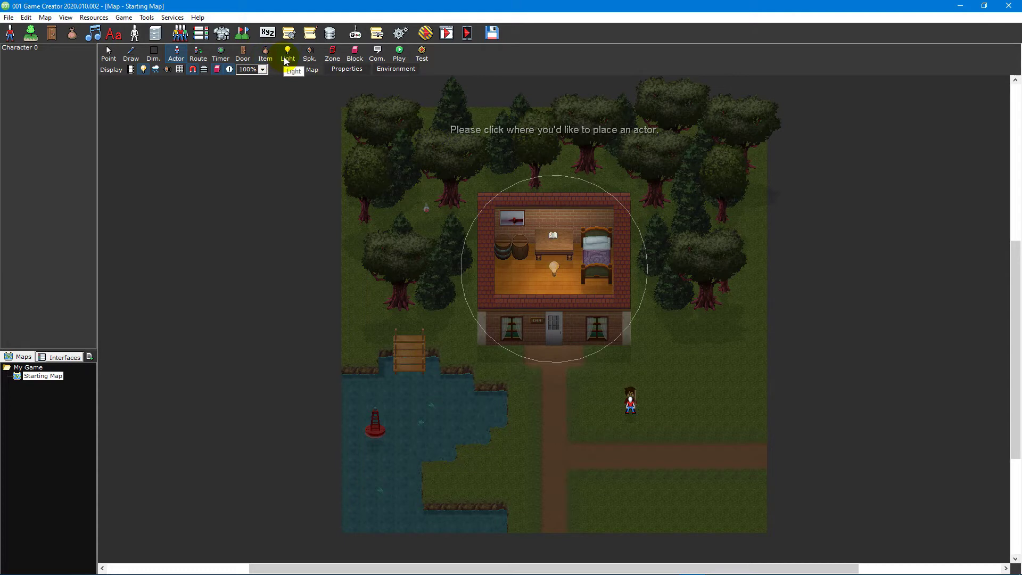
Step: Place door 0 in the inn's doorway and open its properties
left_click(243, 56)
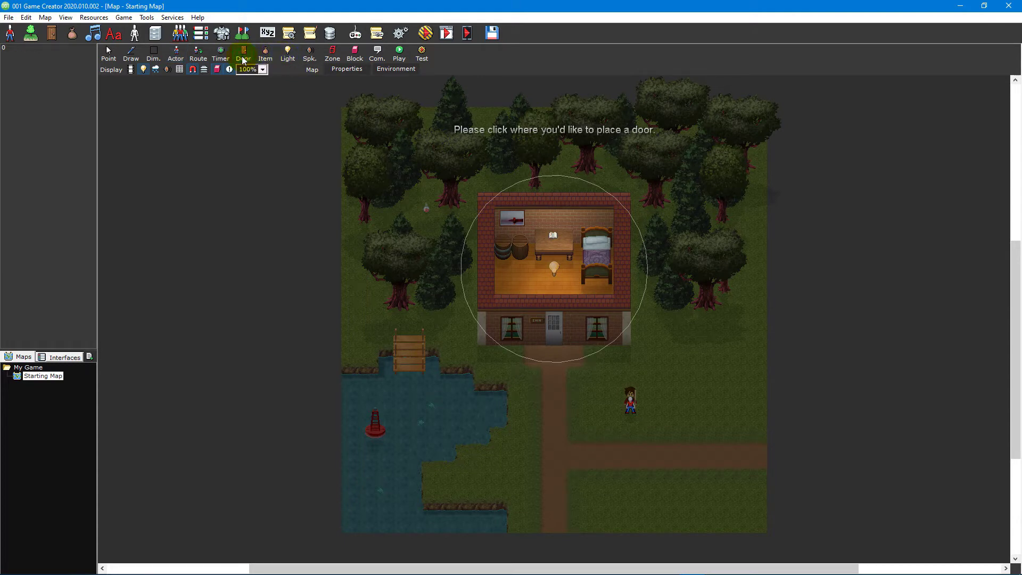
left_click(553, 343)
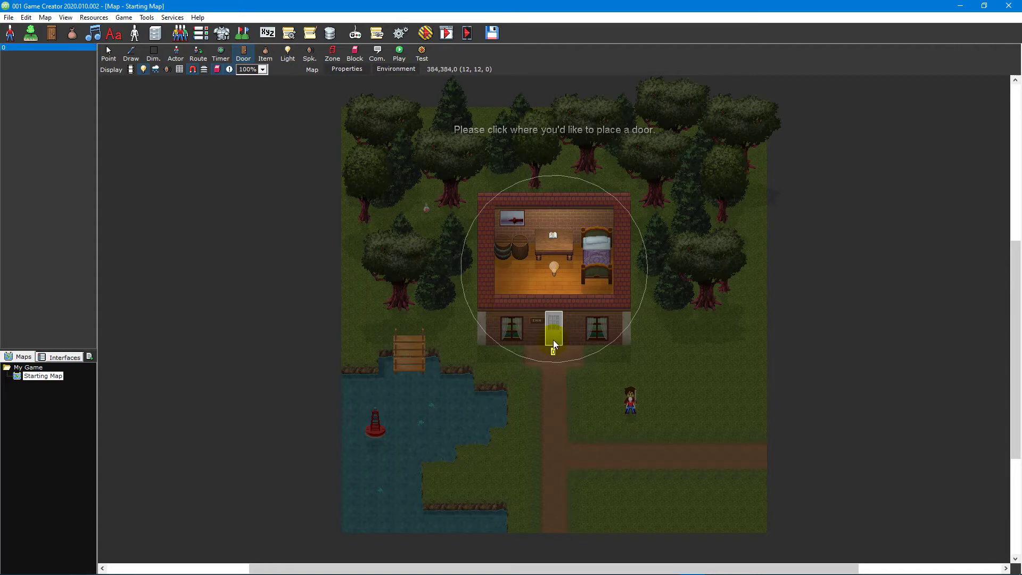
left_click(553, 342)
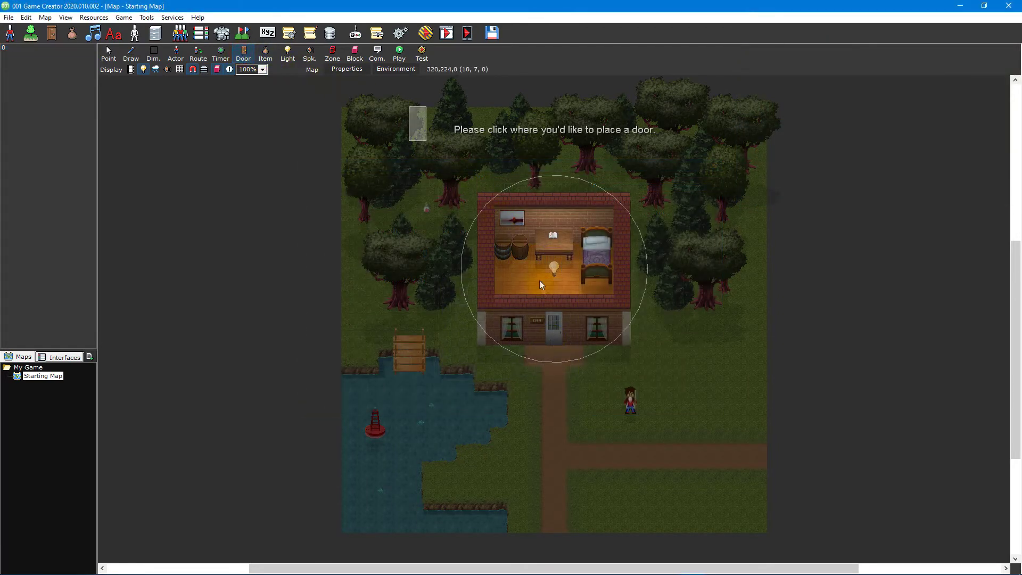
Step: Try the grating texture and a Rotate Right opening style on the inn door
left_click(555, 336)
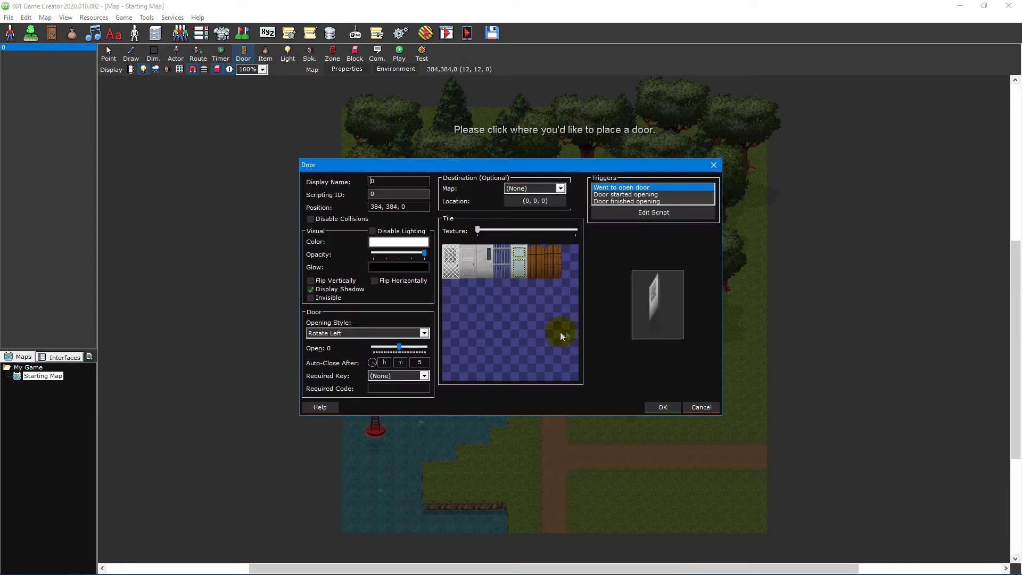
left_click(419, 195)
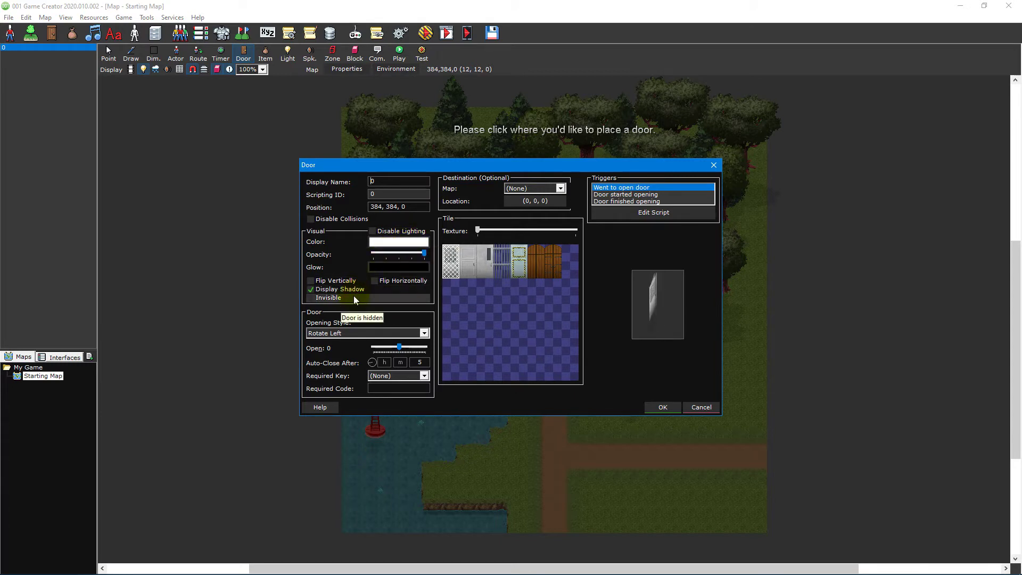
left_click(464, 272)
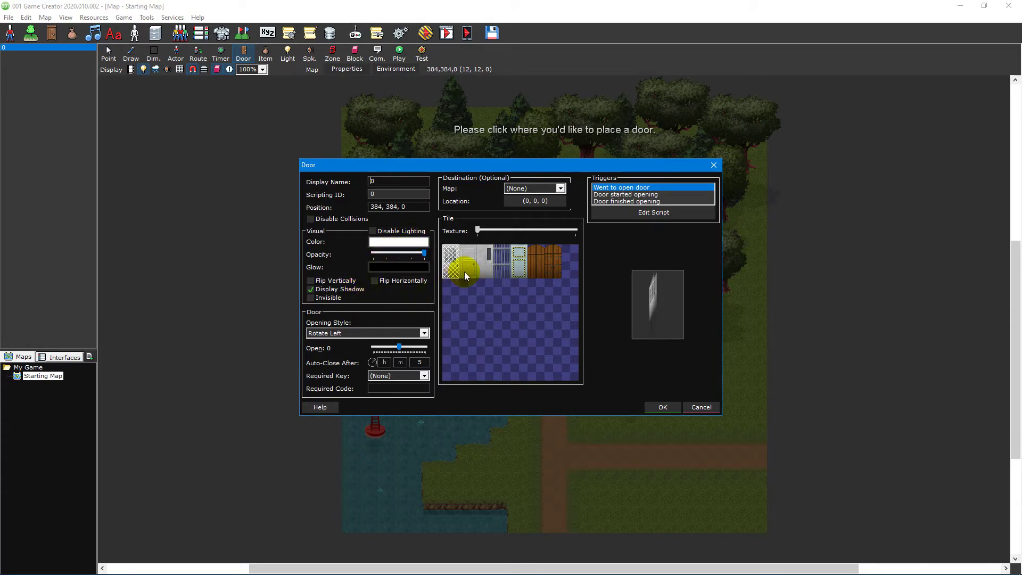
left_click_drag(464, 275, 519, 271)
left_click_drag(659, 330, 424, 323)
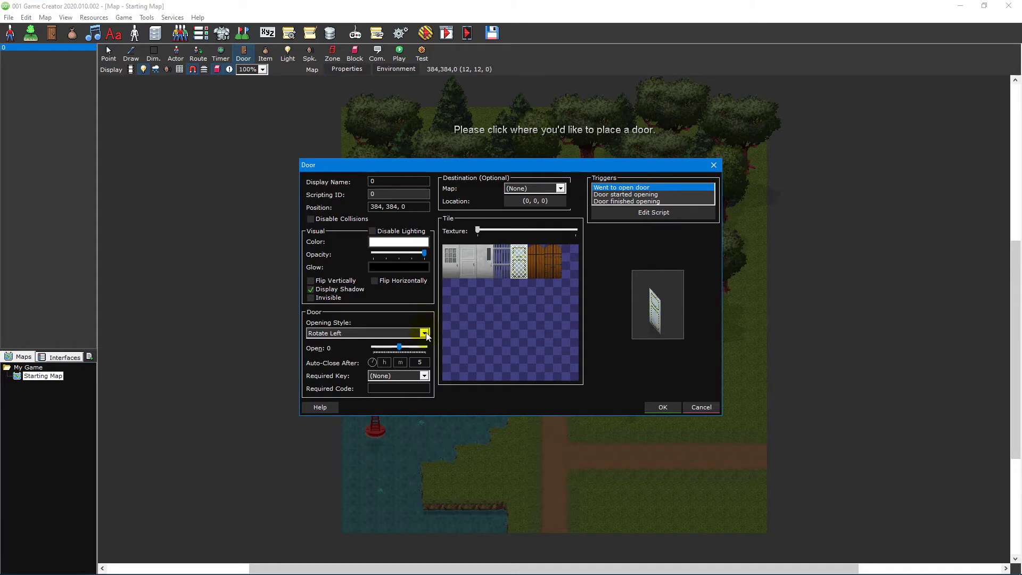
left_click(424, 332)
left_click(410, 350)
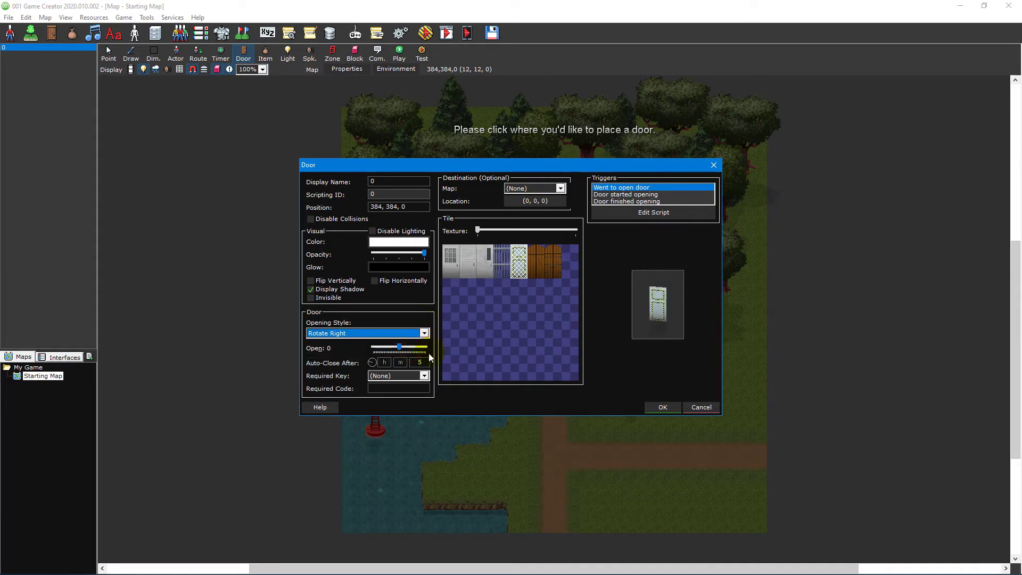
Step: Leave Required Key at (None) and close the destination picker without setting a location
left_click(424, 375)
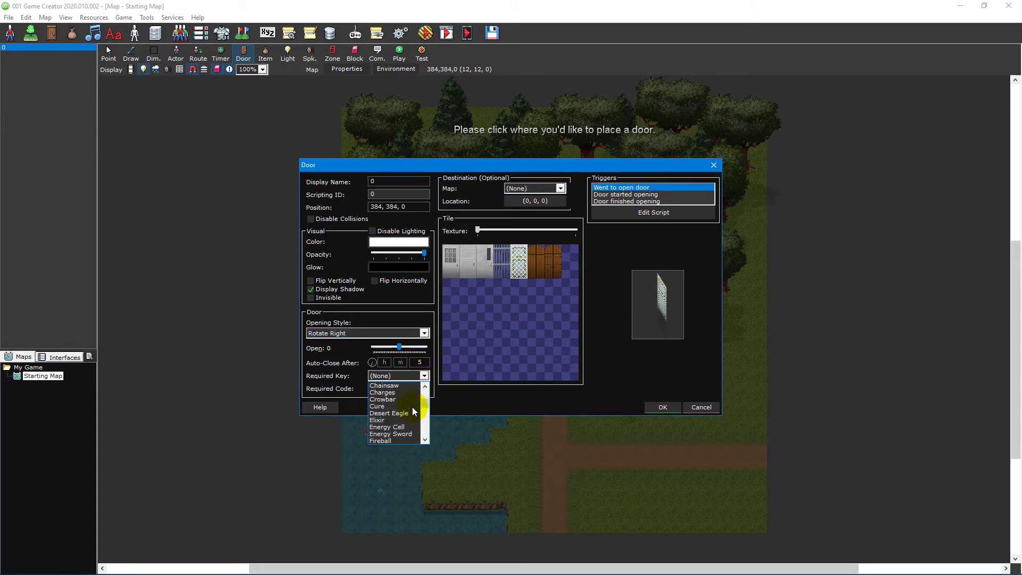
left_click(549, 167)
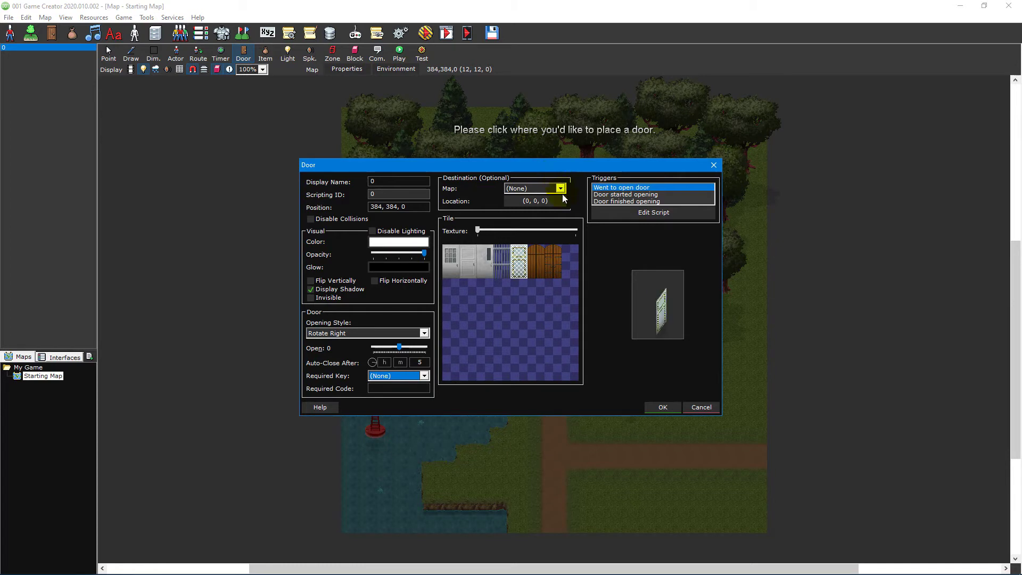
left_click(561, 189)
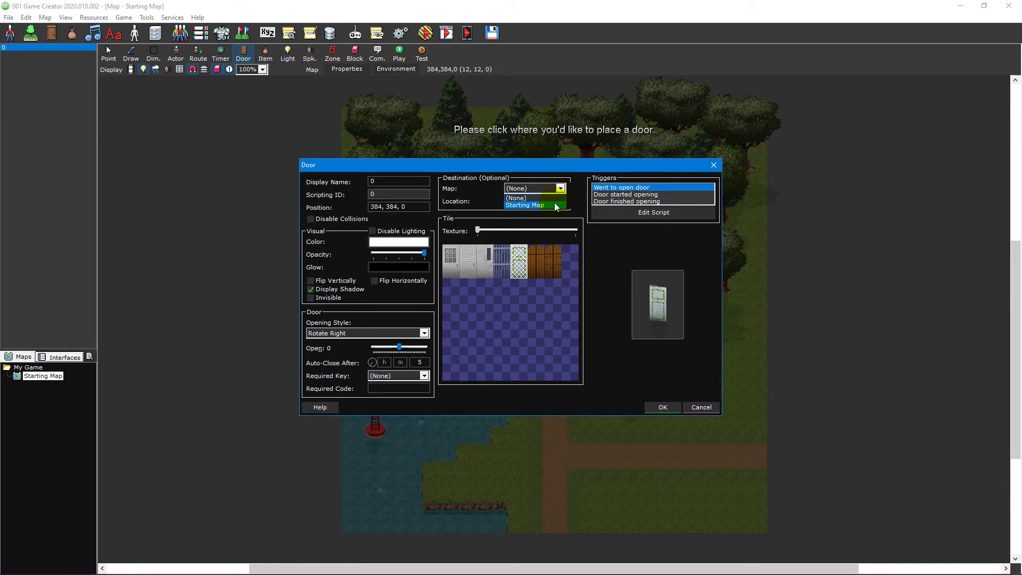
left_click(555, 205)
left_click(555, 201)
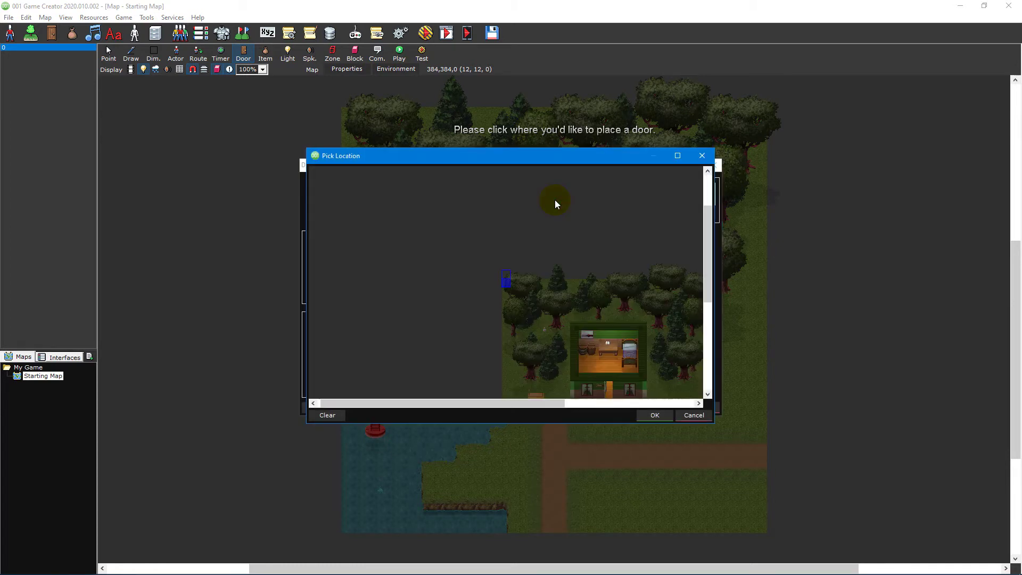
middle_click_drag(635, 350, 547, 231)
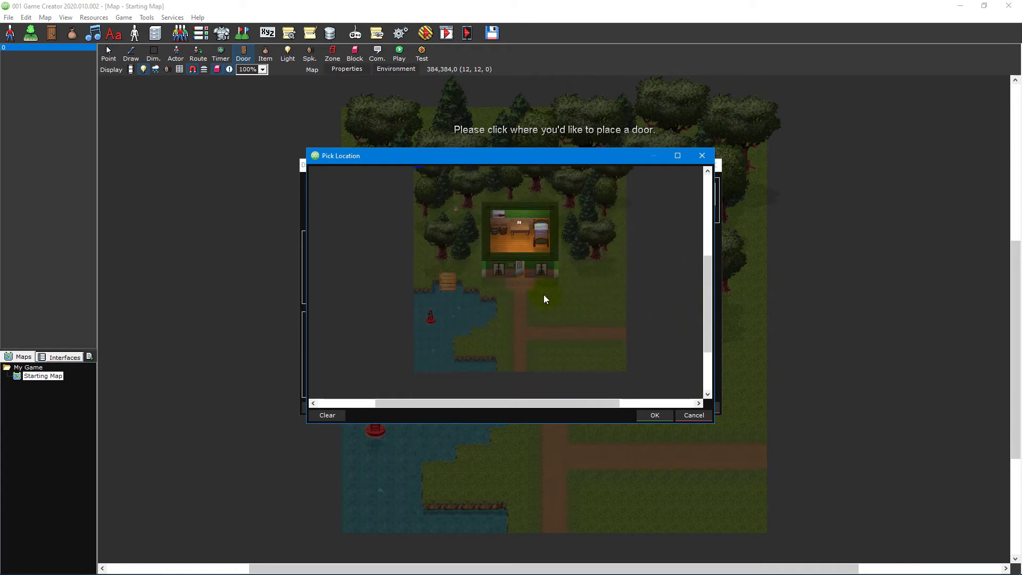
left_click(519, 240)
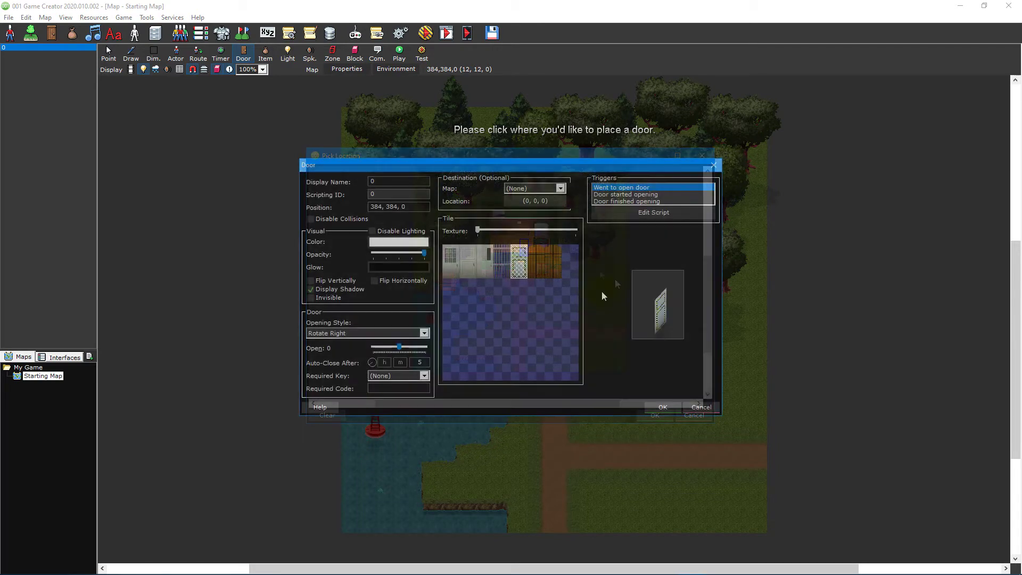
Step: Restore the windowed door texture and set Opening Style to Rotate Left
left_click(668, 189)
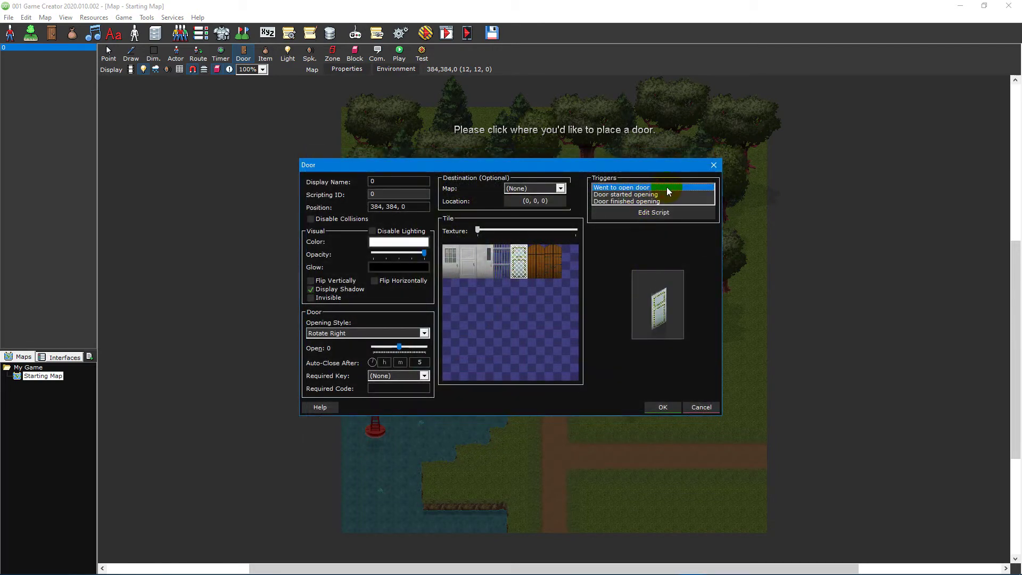
left_click(451, 263)
left_click(421, 334)
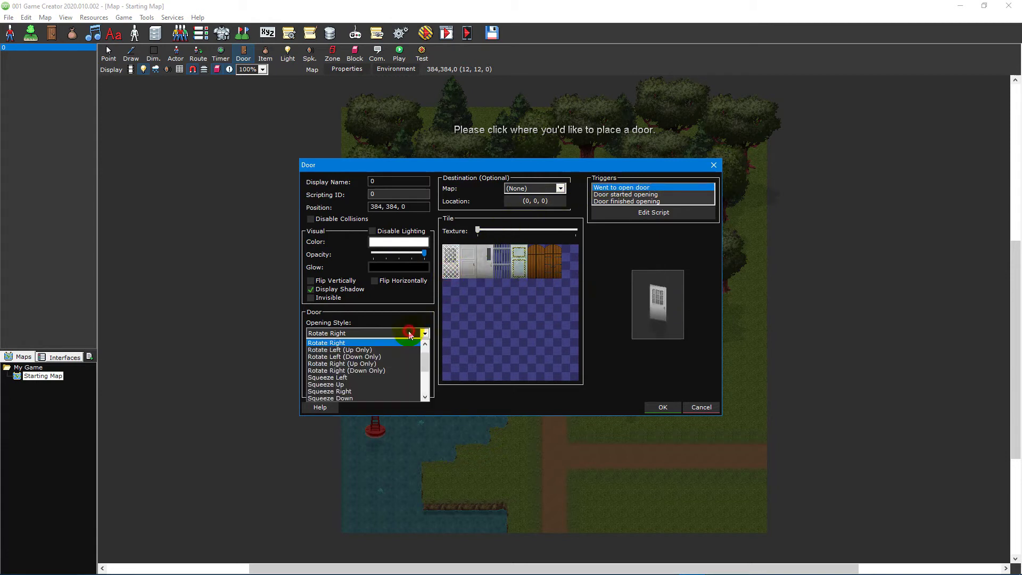
left_click(388, 351)
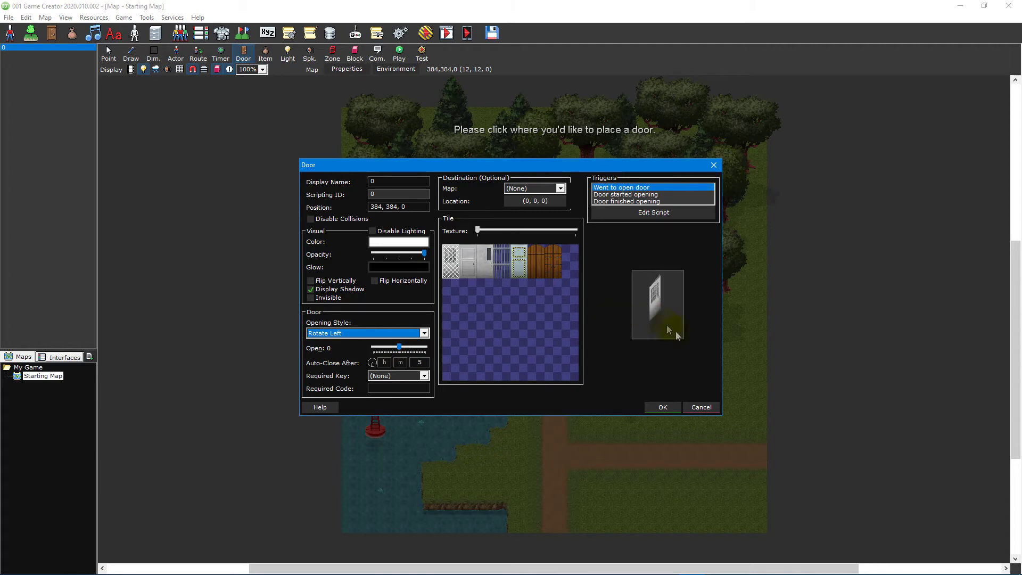
Step: Confirm the door, start a test run from the path below the inn, and walk up to it
left_click(663, 408)
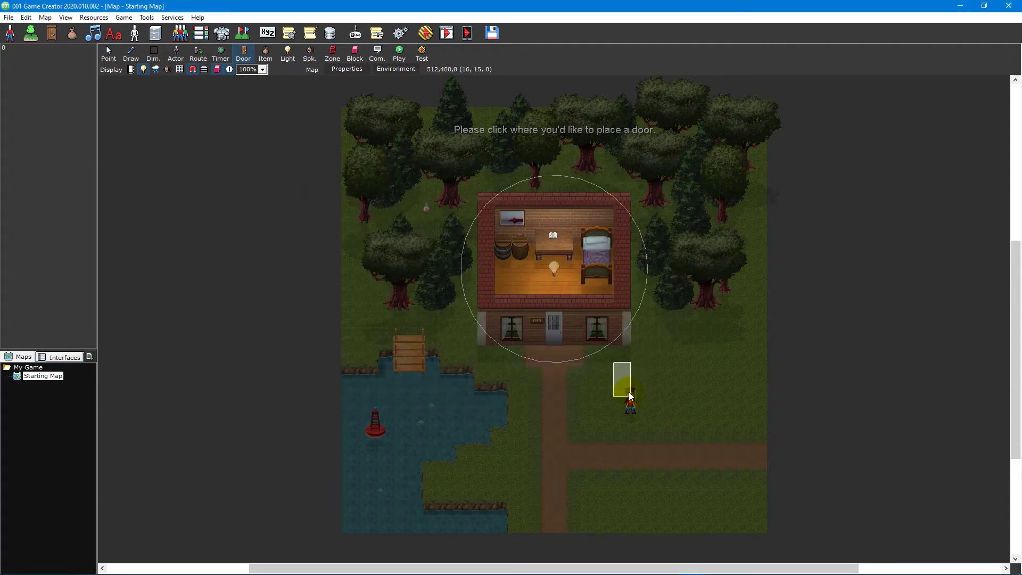
left_click(400, 54)
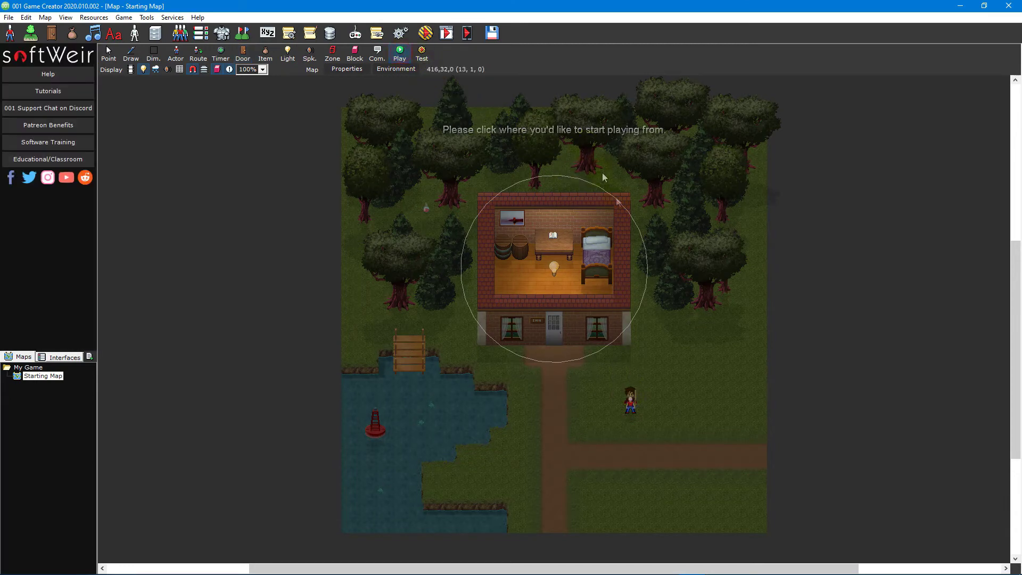
left_click(553, 363)
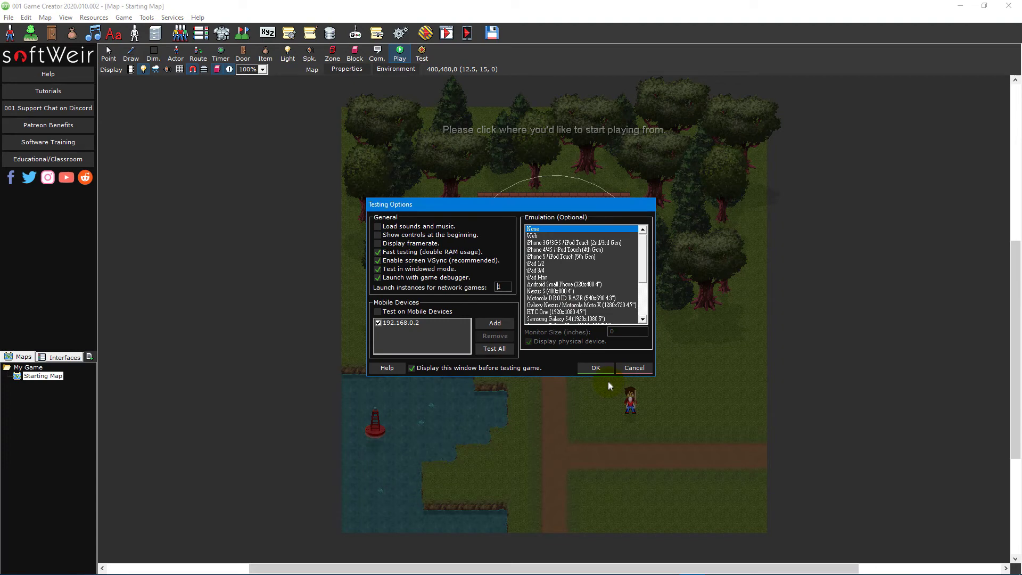
left_click(607, 369)
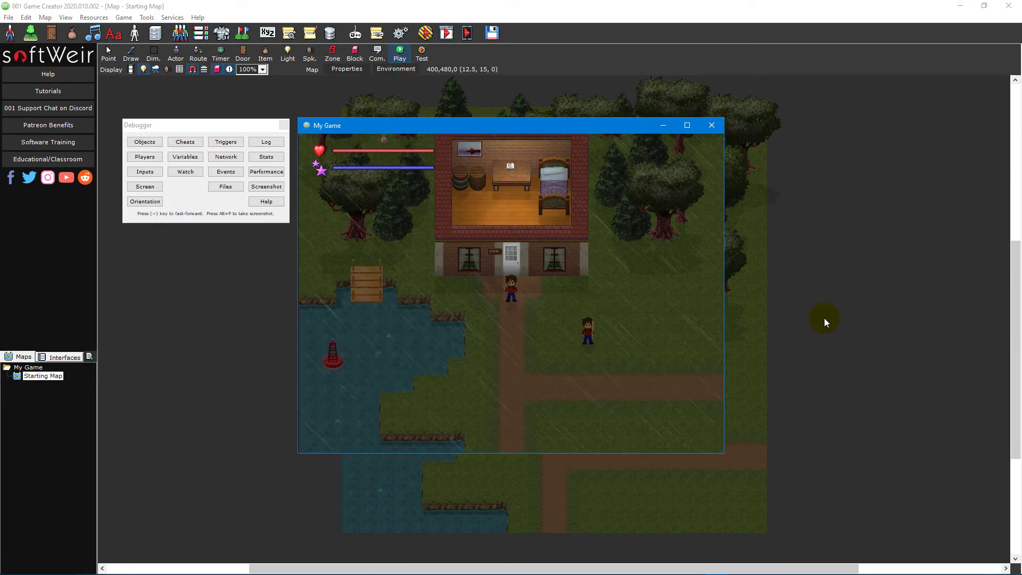
key("Up")
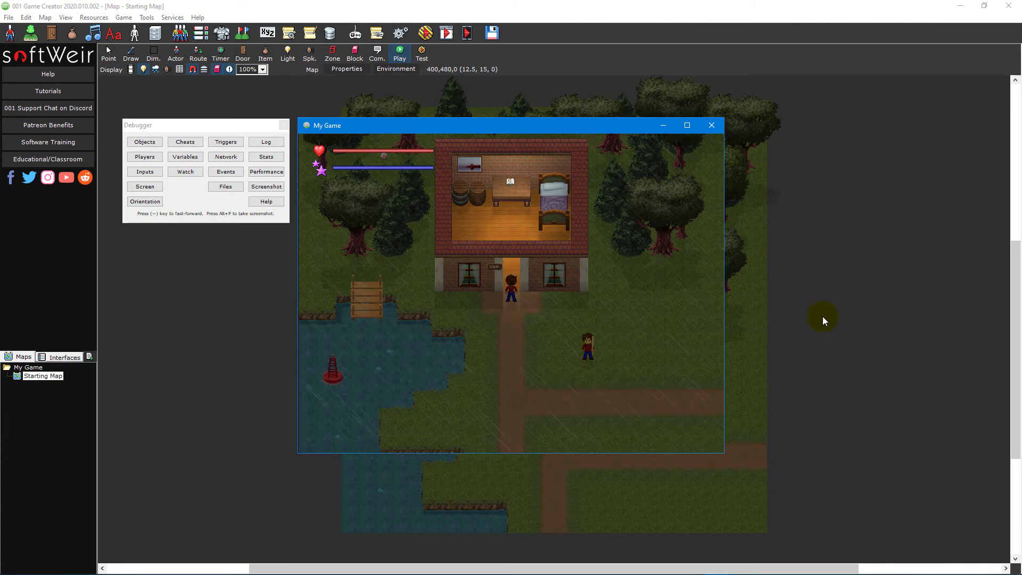
Step: Exit the test game and add a new item on the grass beside the path at 464, 560, 0
key("Escape")
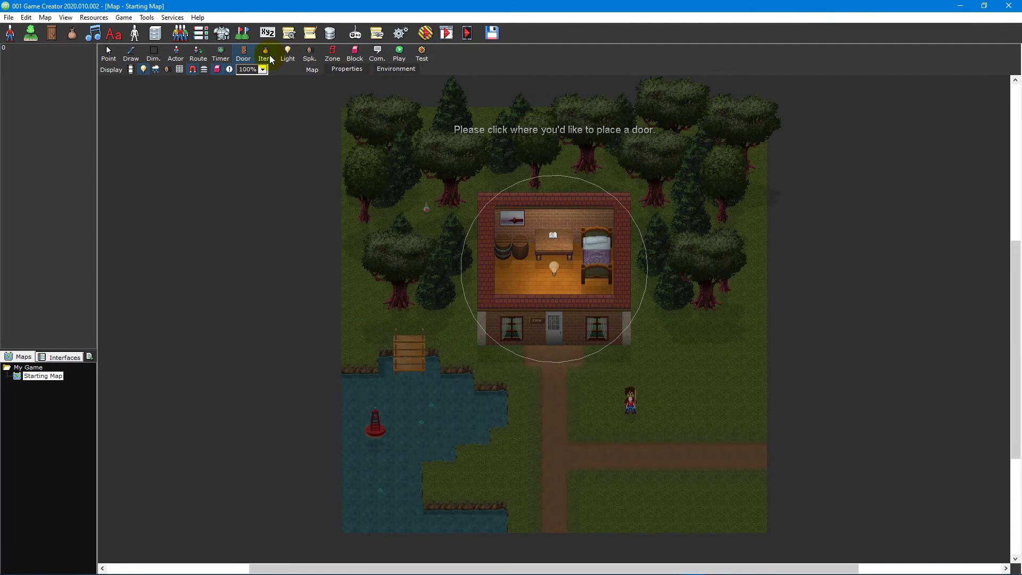
left_click(270, 59)
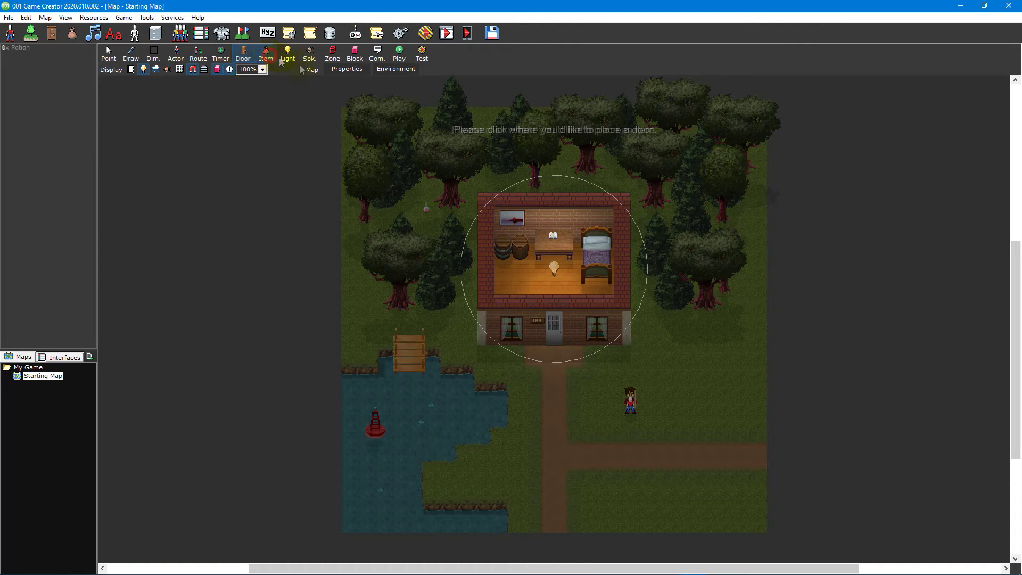
left_click(586, 407)
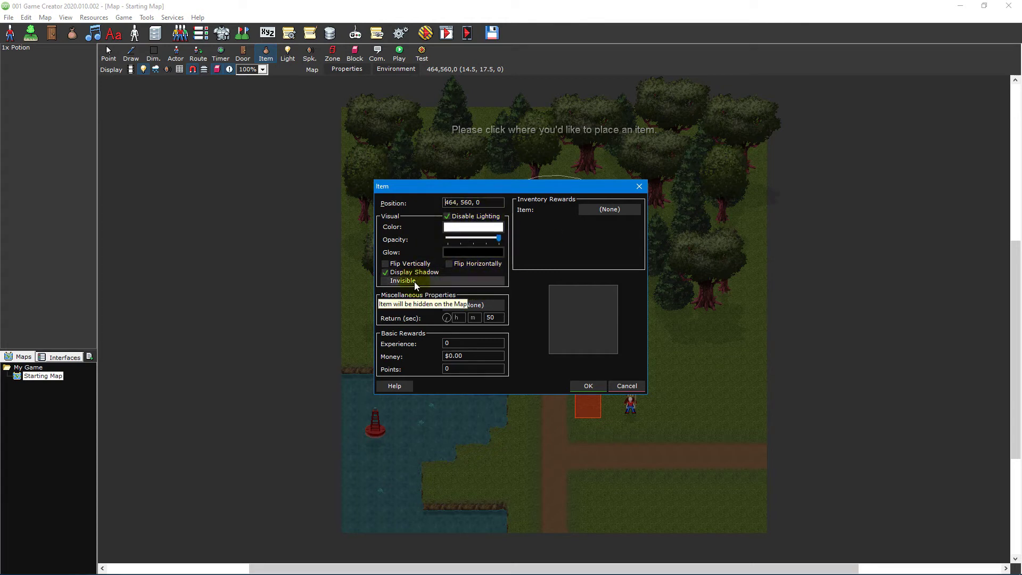
Step: Browse the container sprites for a Big Chest look, then back out leaving the sprite unchanged
left_click(519, 306)
left_click(364, 276)
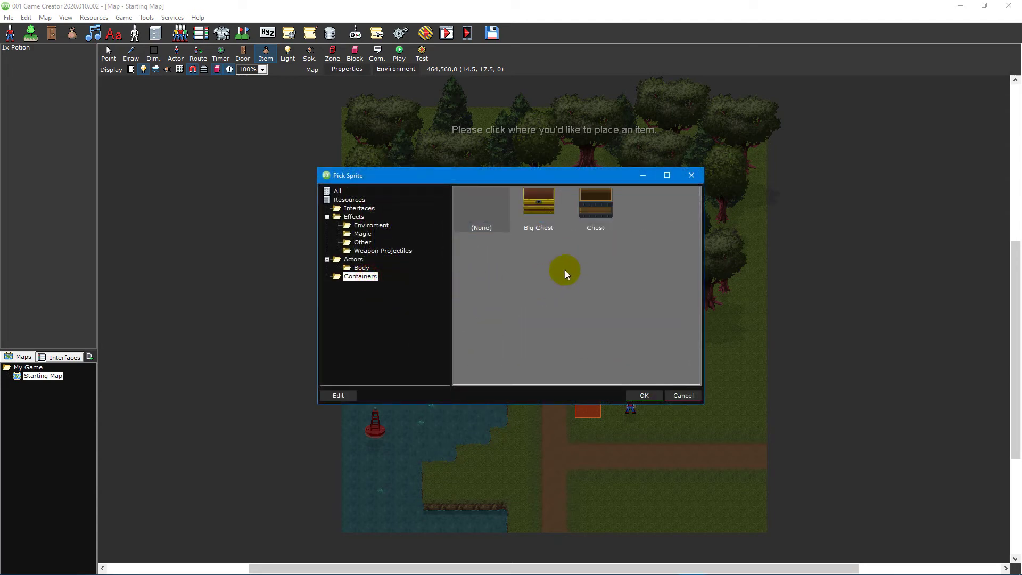
left_click(551, 225)
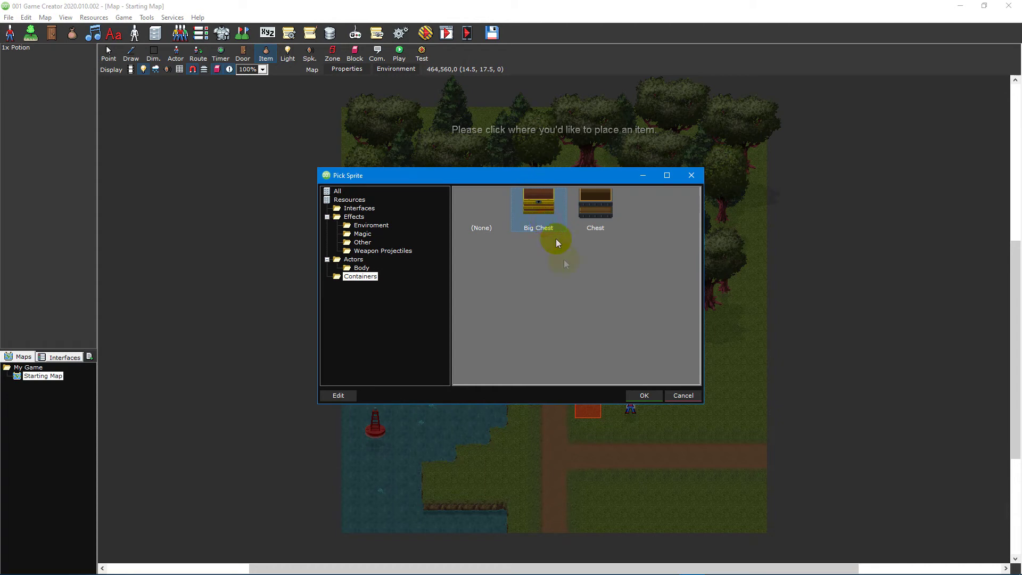
key("Escape")
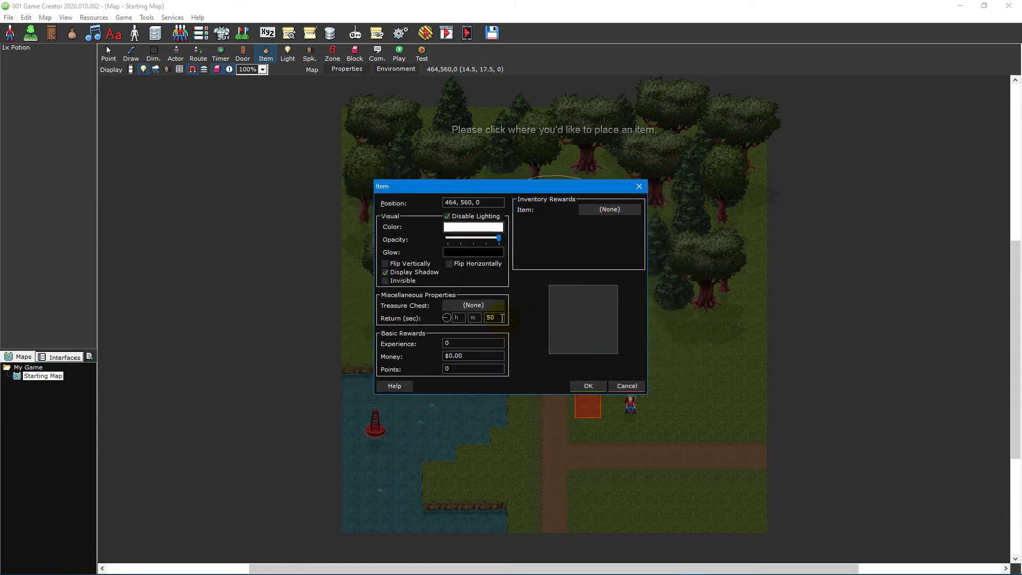
Step: Set the item's return time to 0, make Medic Kit its reward, and place it
double_click(502, 317)
type("0")
left_click(633, 212)
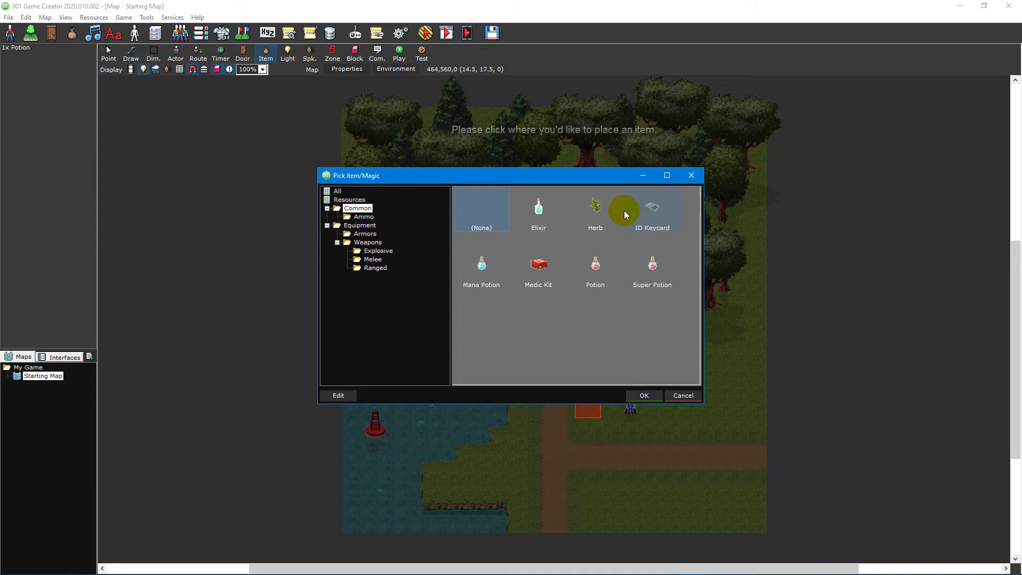
left_click(541, 275)
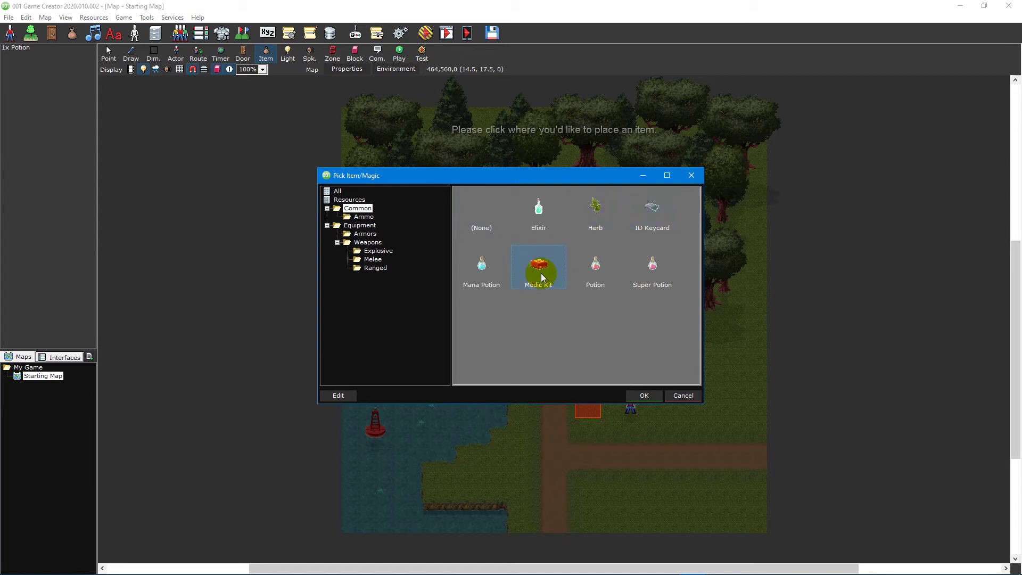
left_click(642, 396)
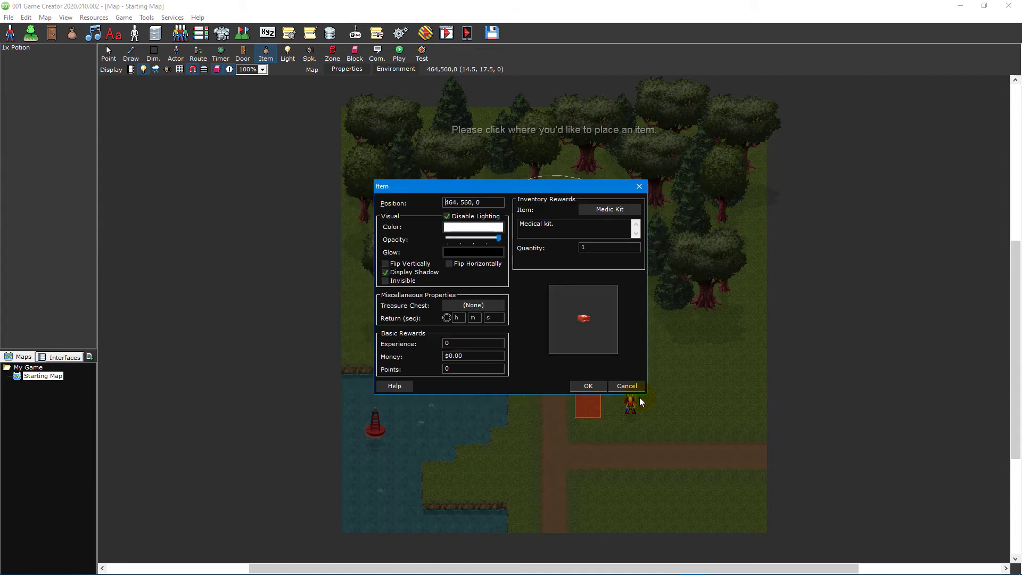
left_click(586, 385)
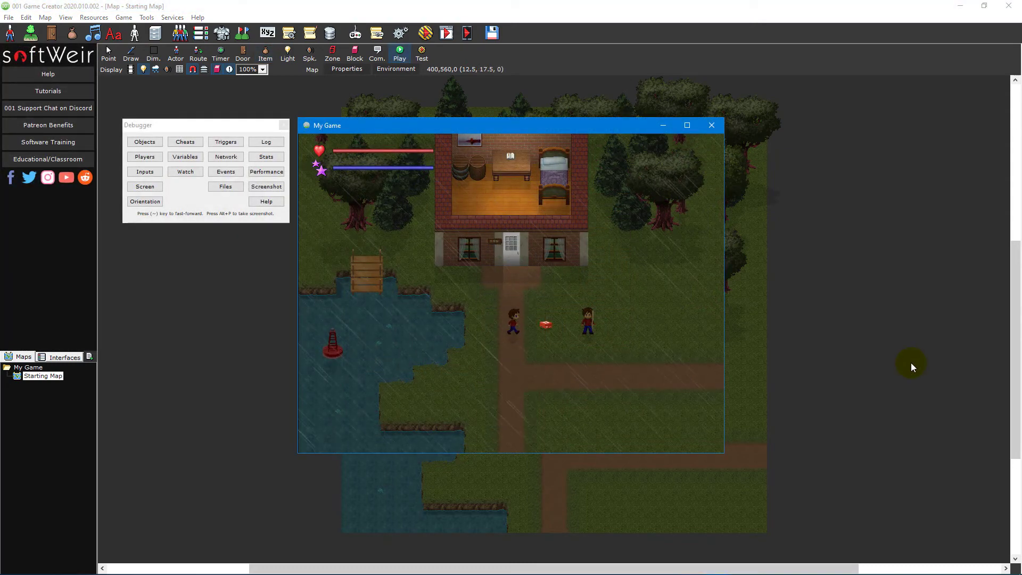
Step: Walk the hero right over the Medic Kit and chest, then dismiss the found message
key("Right")
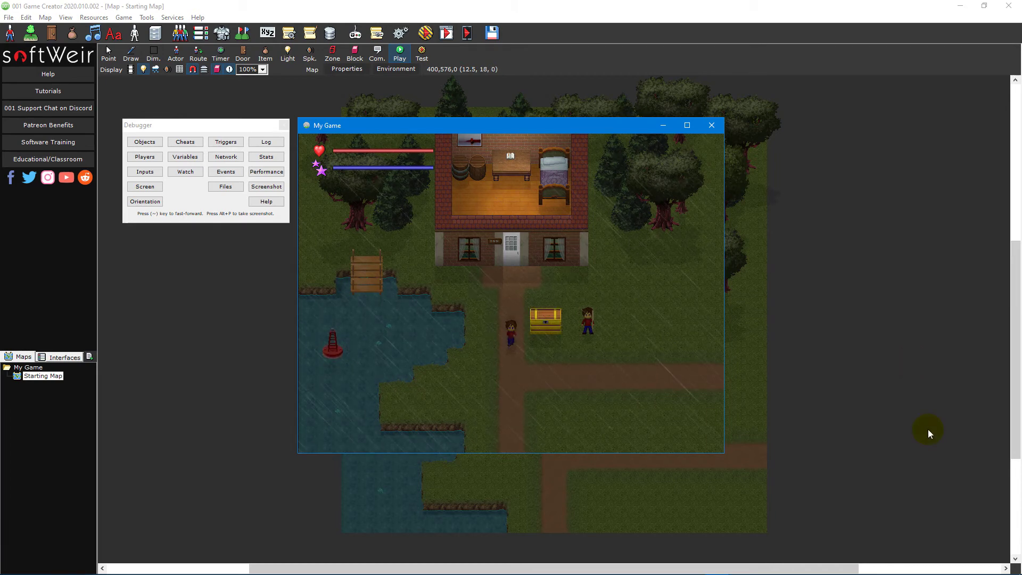
key("Right")
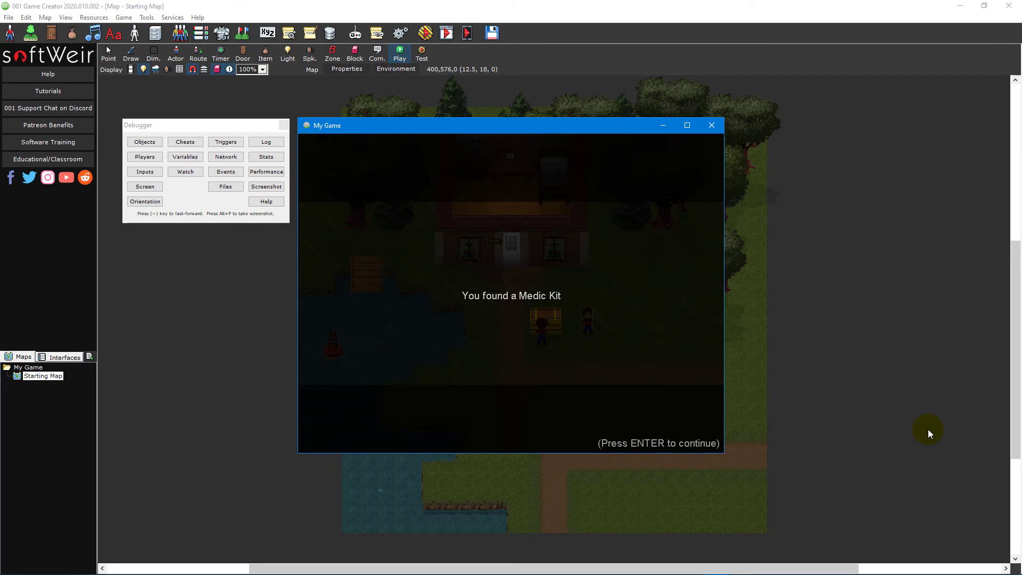
key("Return")
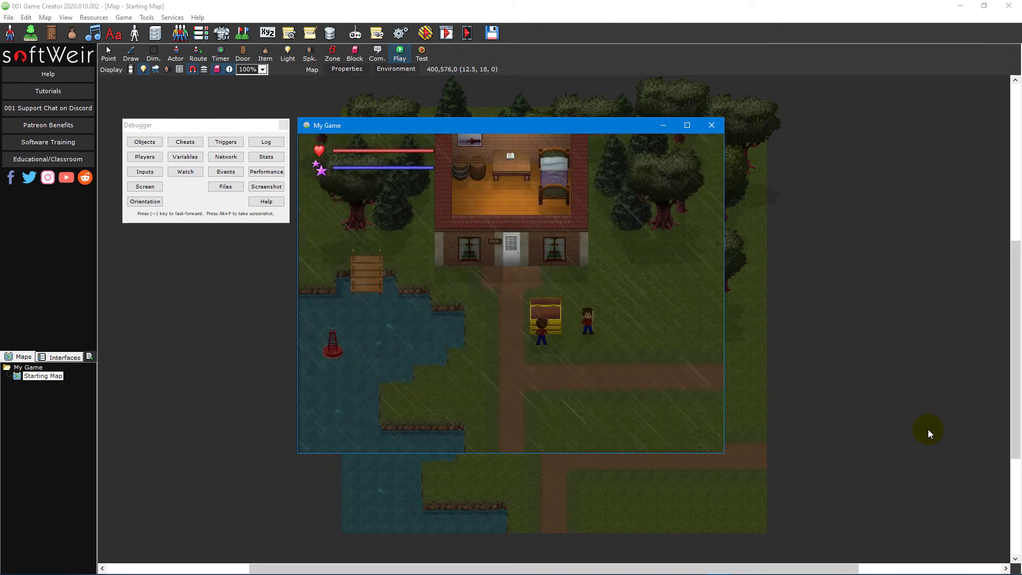
Step: Back in the editor with the Light tool, change the Environment sun colour to grey
key("Escape")
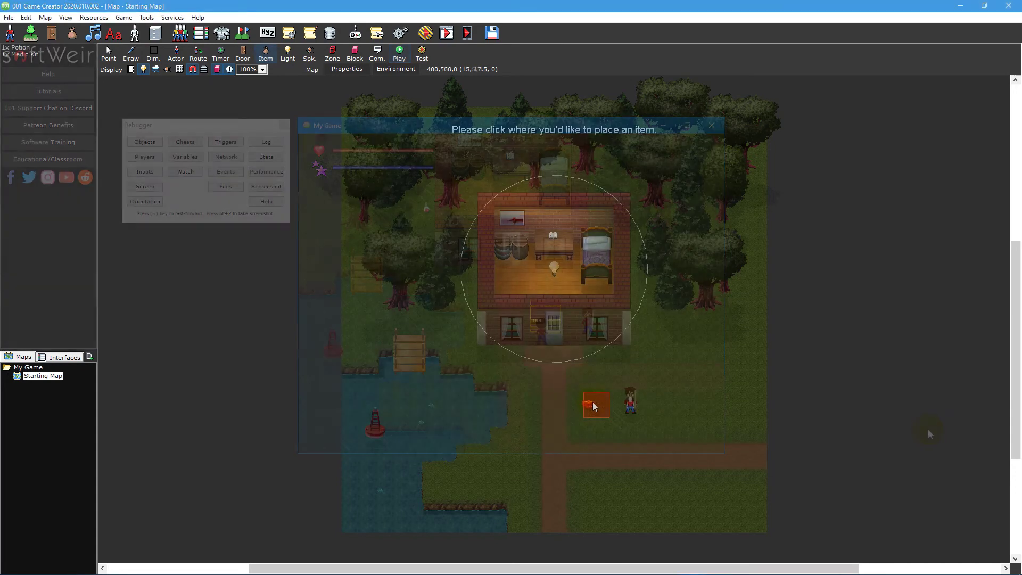
left_click(281, 56)
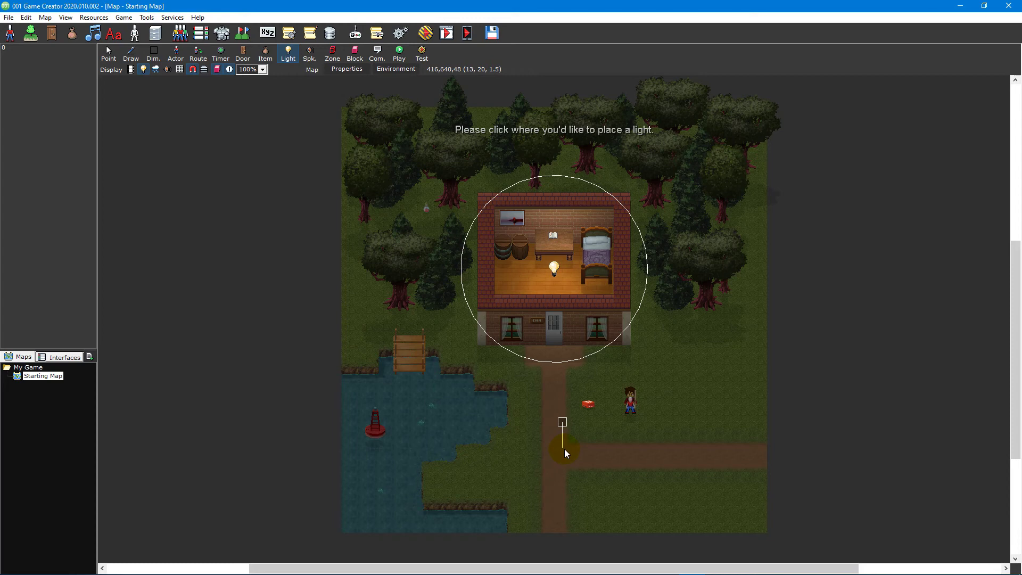
left_click(394, 70)
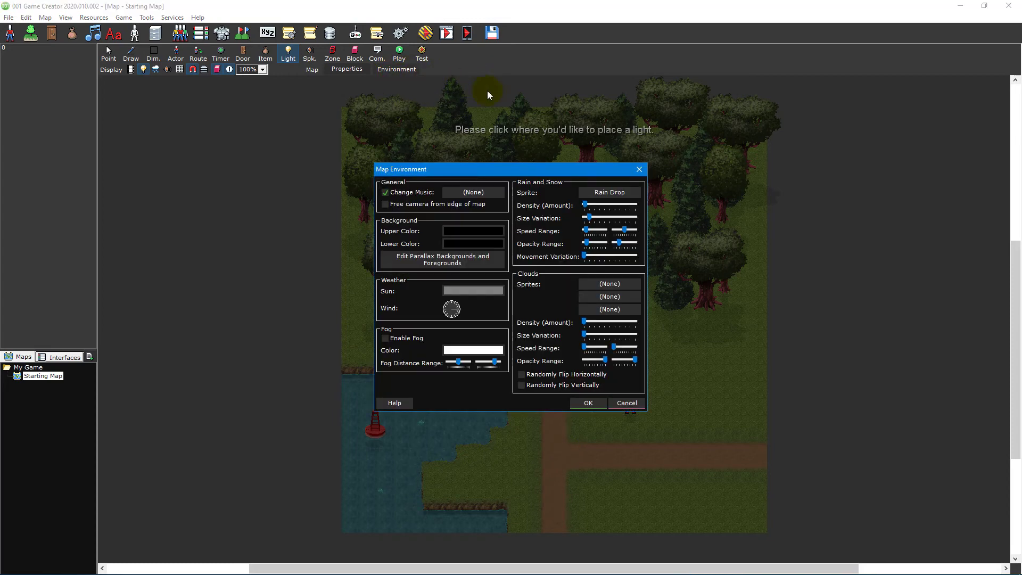
left_click(499, 294)
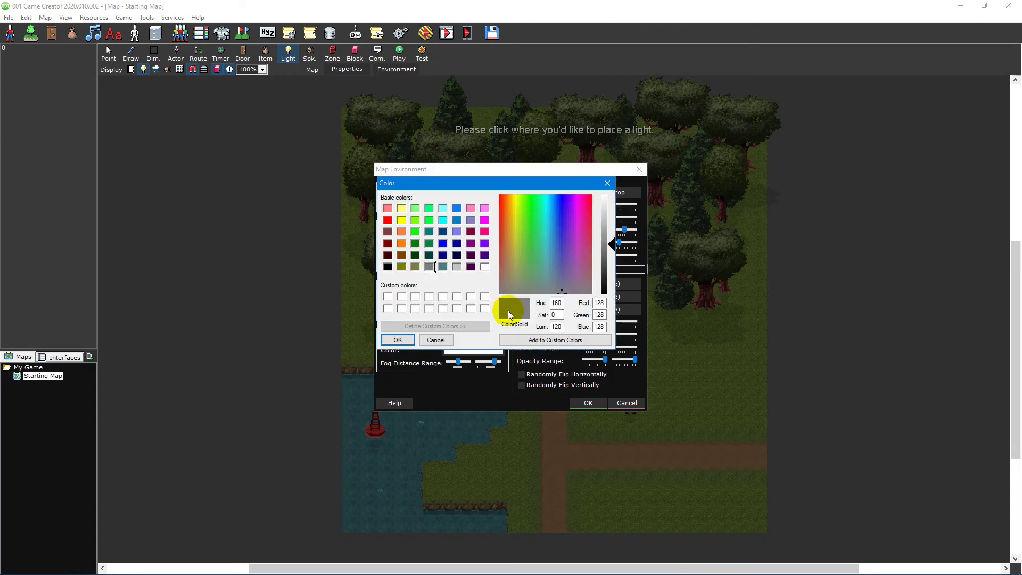
left_click(397, 340)
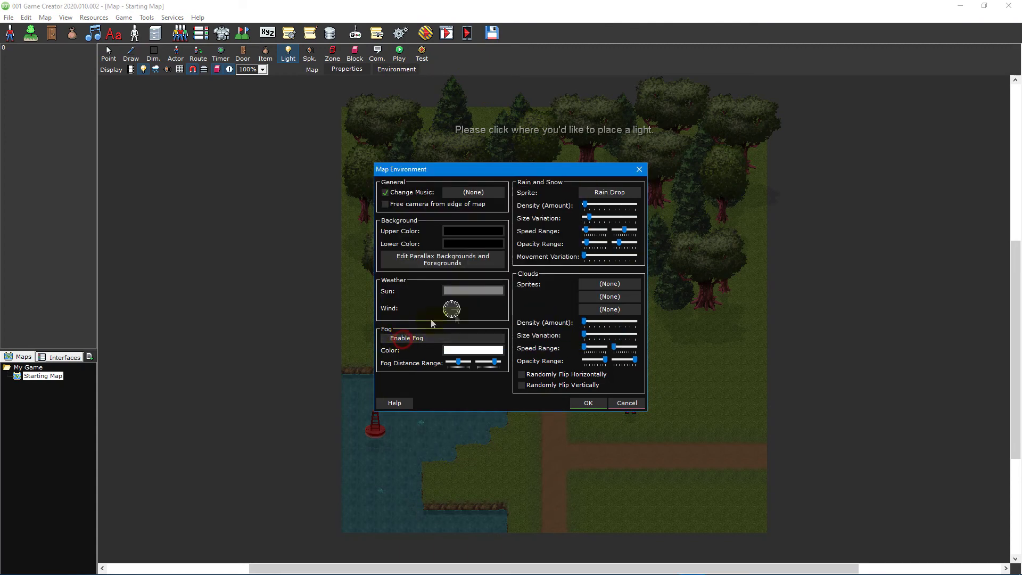
left_click(603, 399)
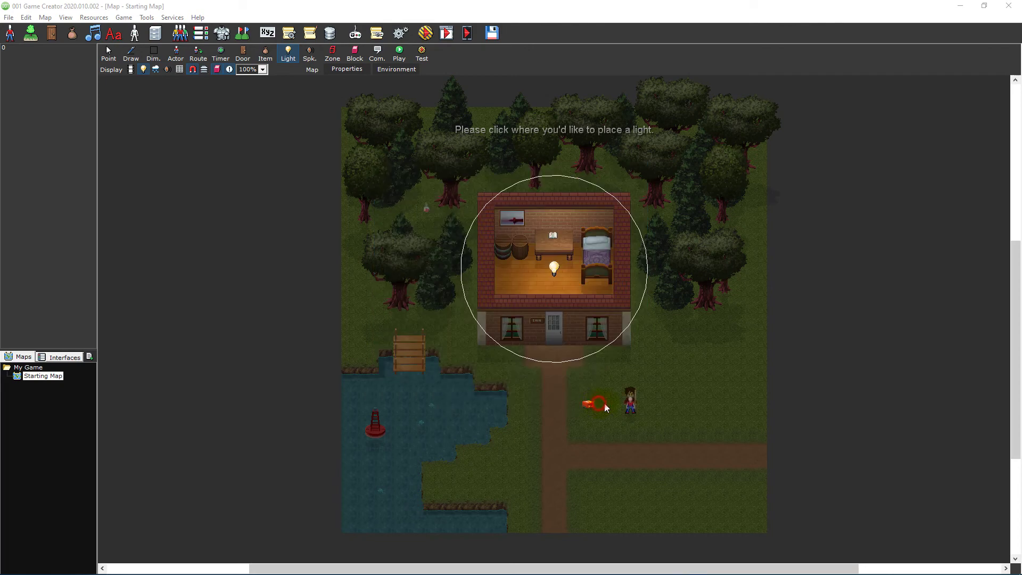
Step: Inspect the inn light: position 400, 352, 48, radius 176, sharpness left at 0
double_click(553, 295)
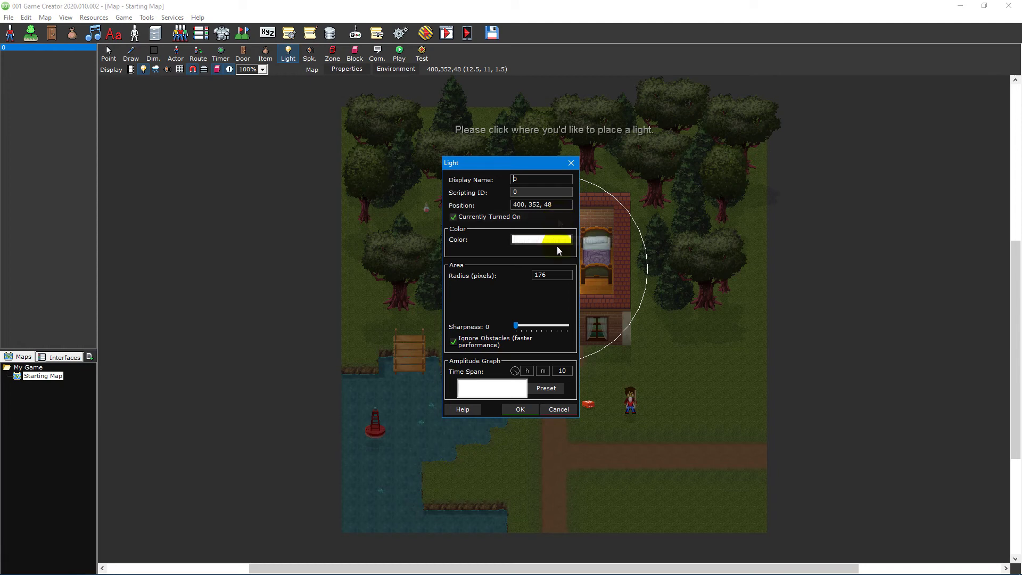
double_click(545, 205)
mouse_move(515, 331)
left_mouse_down()
mouse_move(532, 328)
mouse_move(514, 334)
left_mouse_up()
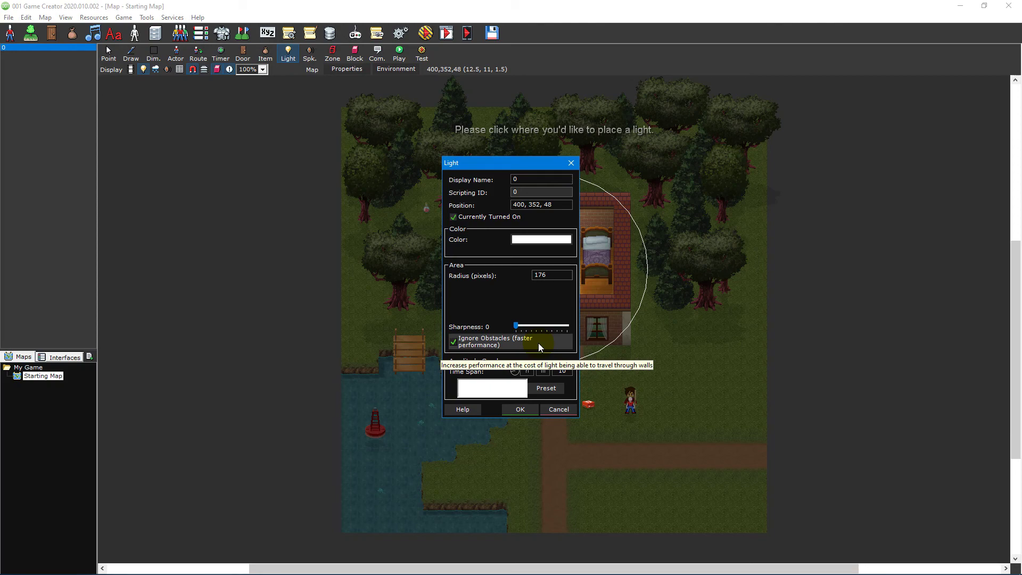
Step: Close the Light dialog and drag the inn light's range circle slightly larger
key("Return")
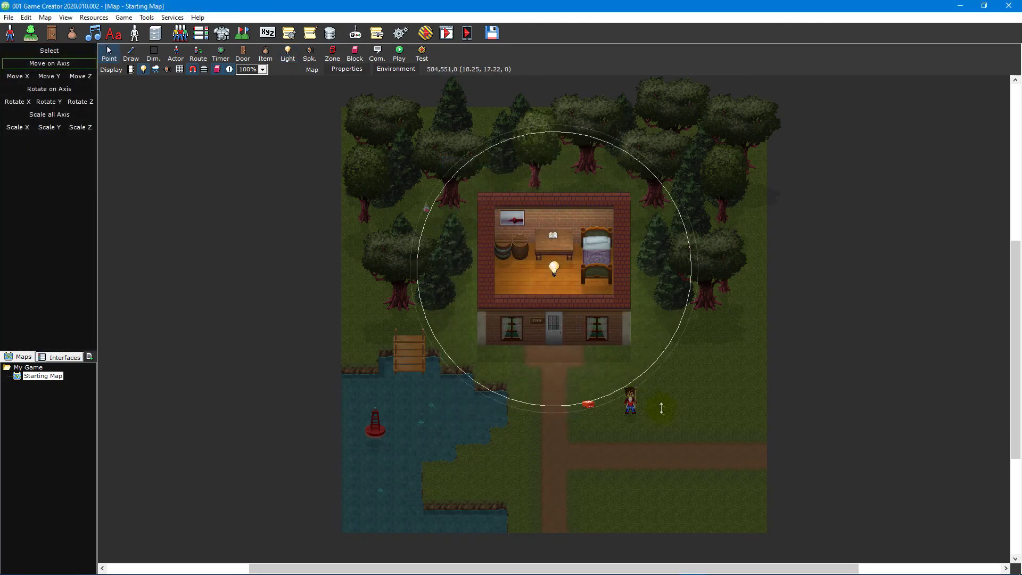
left_click_drag(663, 410, 654, 332)
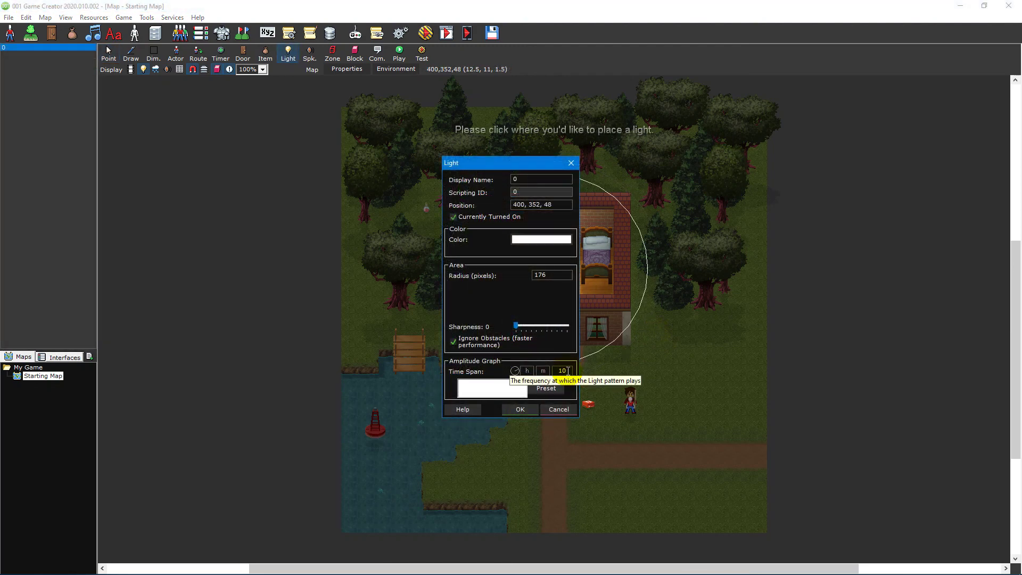
Step: Pick an amplitude preset for the inn light and reshape the graph to dip low early
left_click(553, 390)
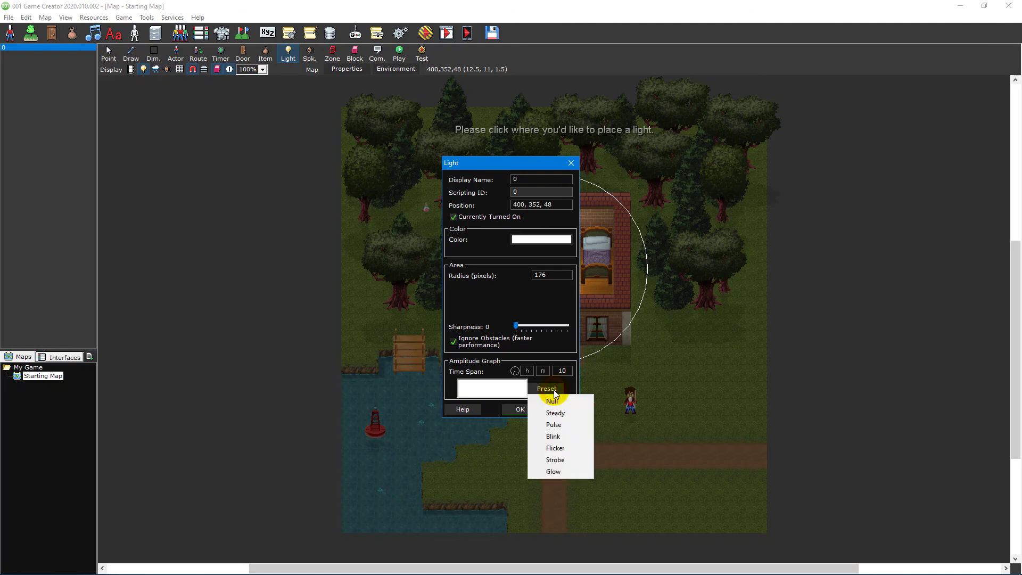
mouse_move(462, 387)
left_mouse_down()
mouse_move(508, 392)
mouse_move(476, 393)
left_mouse_up()
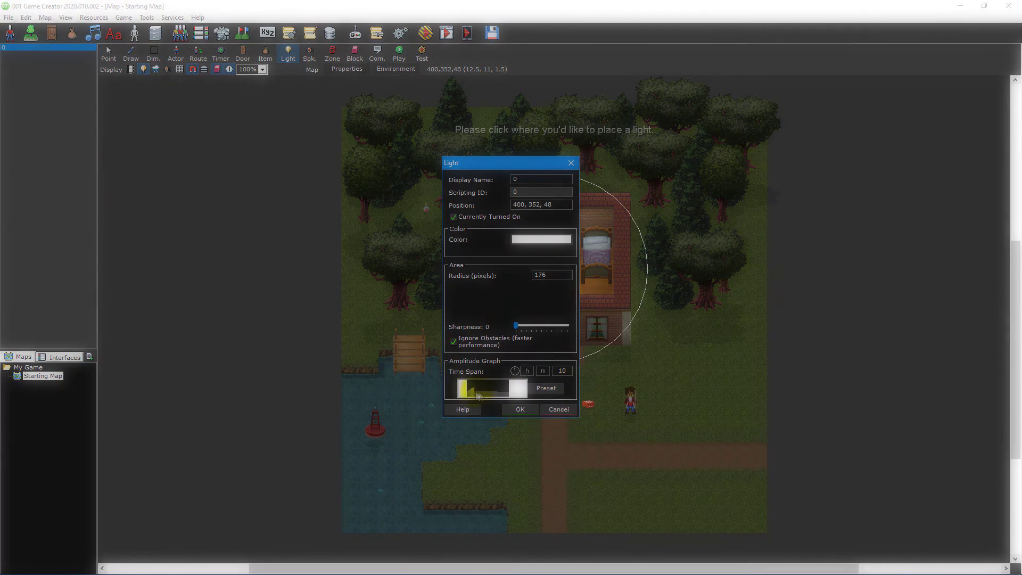